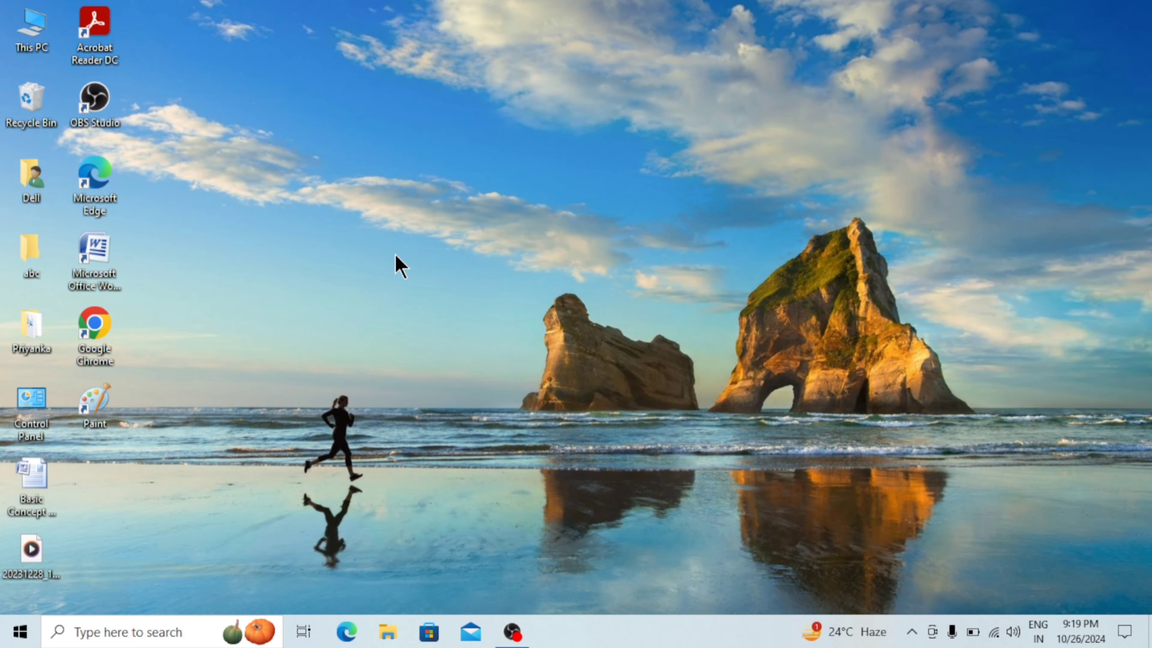
# - Start Word with an empty Document1 and bring up the Insert tab commands
pyautogui.click(96, 253)
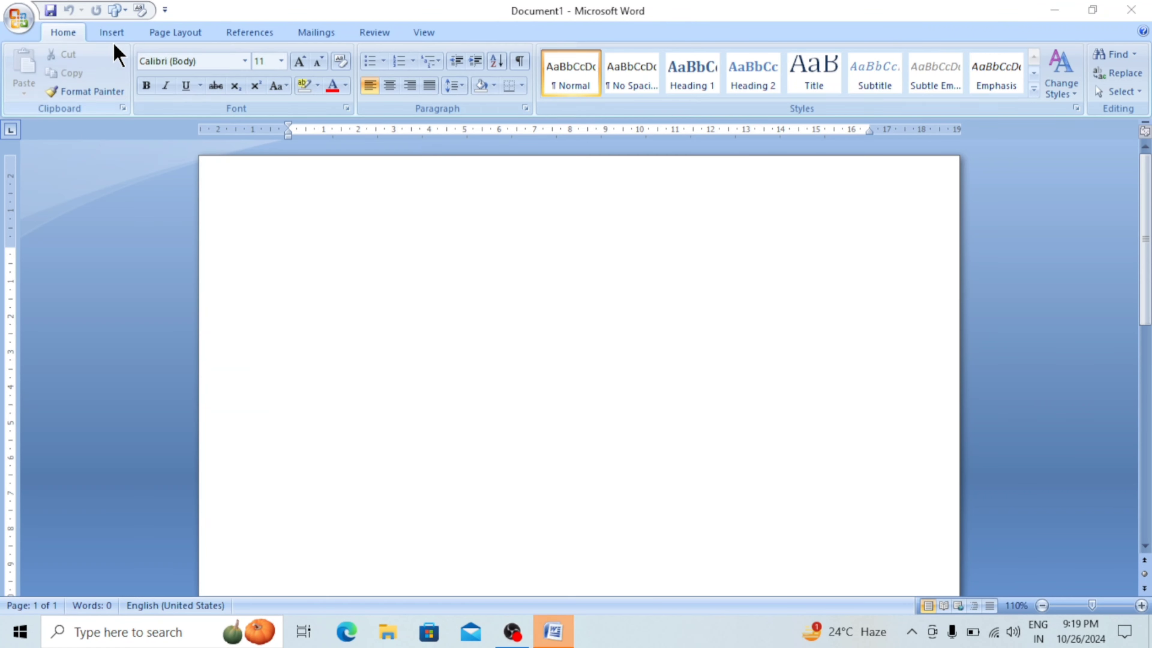
pyautogui.click(112, 32)
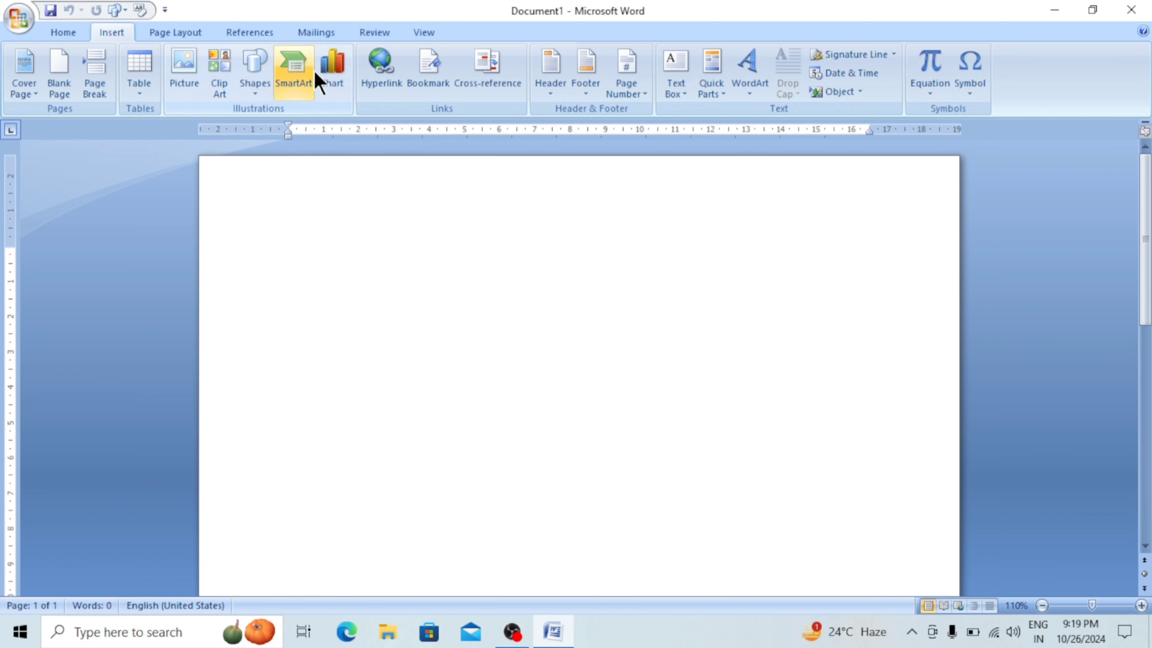
pyautogui.click(63, 32)
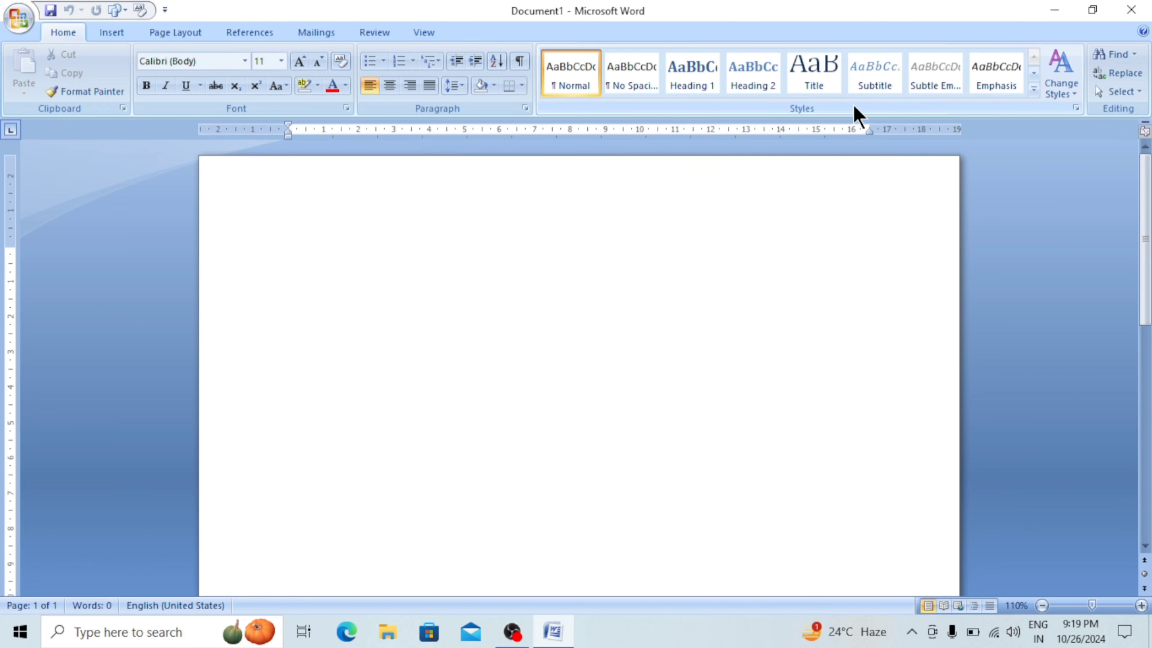
pyautogui.click(111, 34)
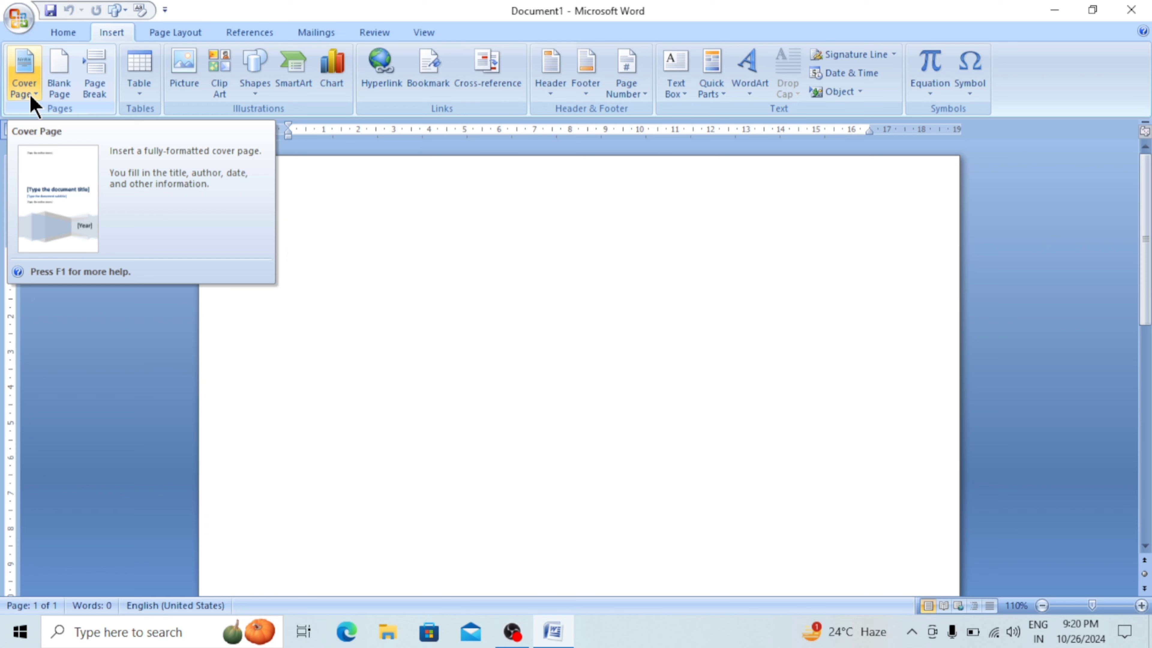
# - Insert the Motion design from the Built-In cover page gallery
pyautogui.click(31, 96)
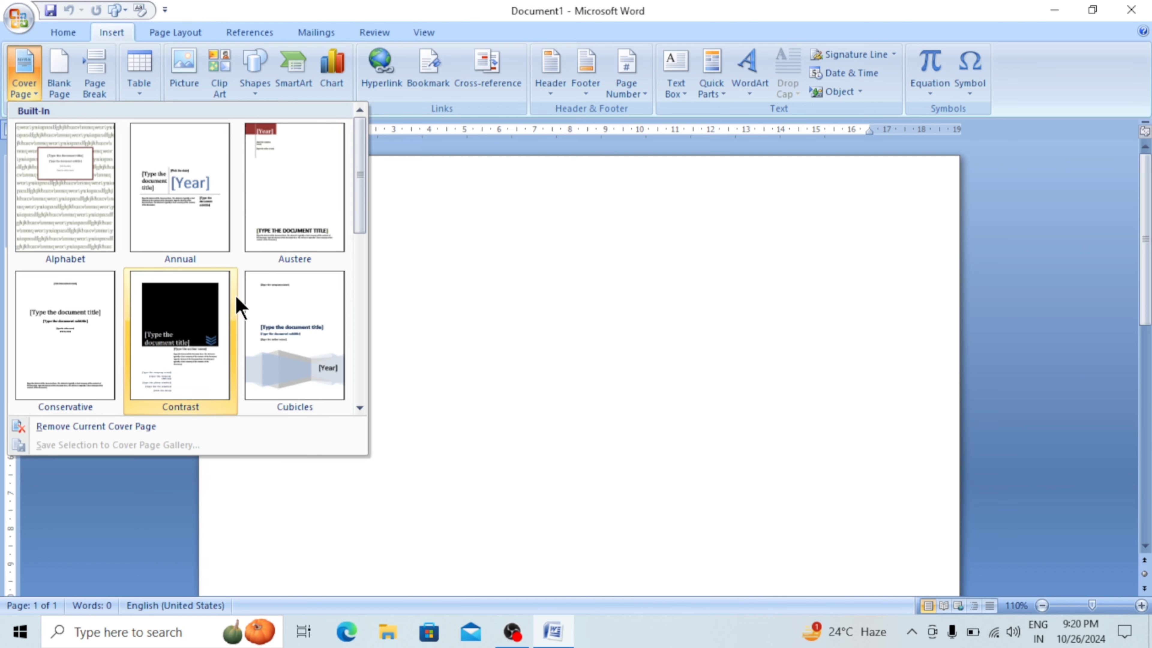
pyautogui.scroll(-3, 255, 286)
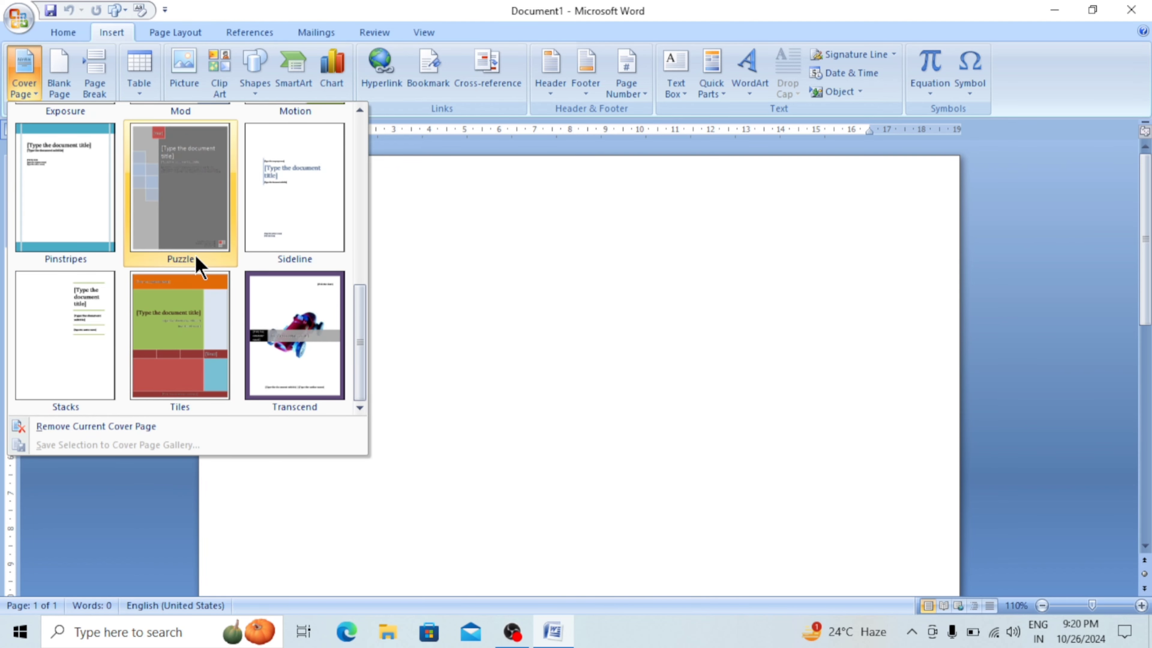
pyautogui.scroll(3, 198, 263)
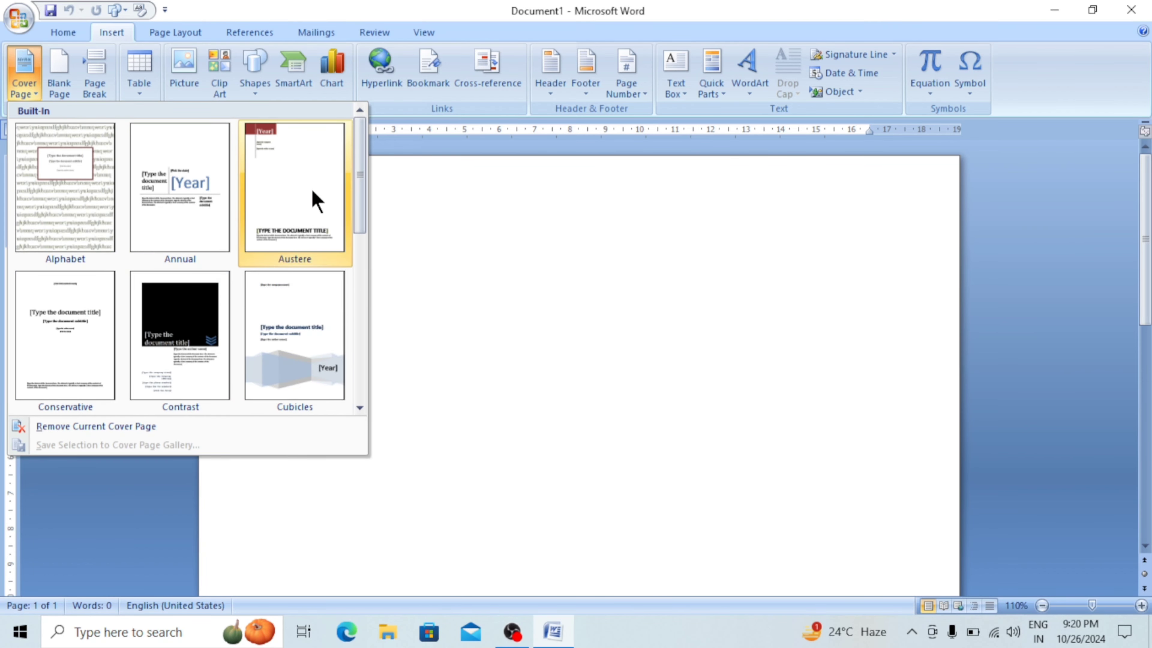
pyautogui.moveTo(357, 193); pyautogui.dragTo(364, 272)
pyautogui.click(297, 288)
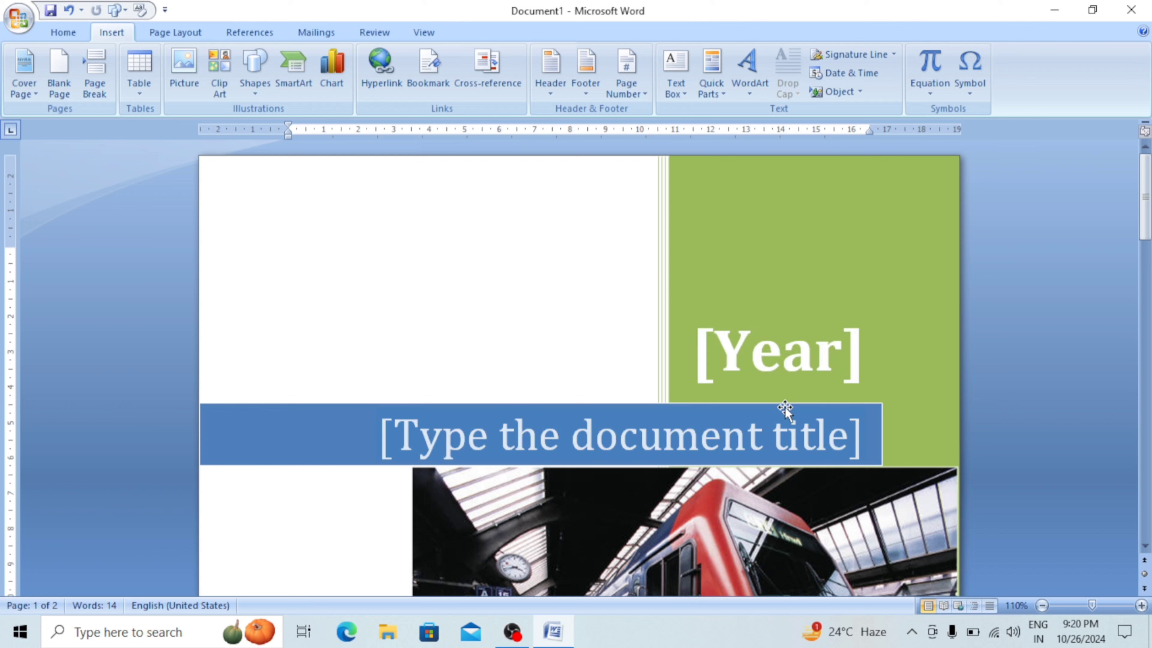
# - Enter 2024 in the cover's year placeholder and 'Insert tab' as the title
pyautogui.click(783, 373)
pyautogui.write('2')
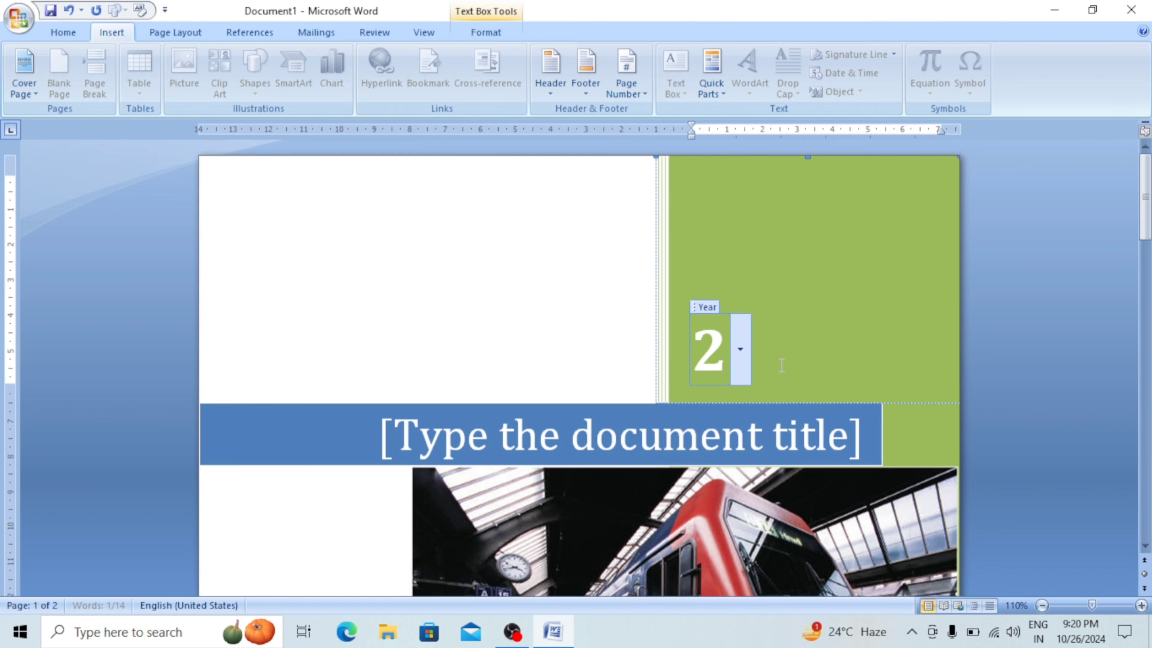
pyautogui.write('024')
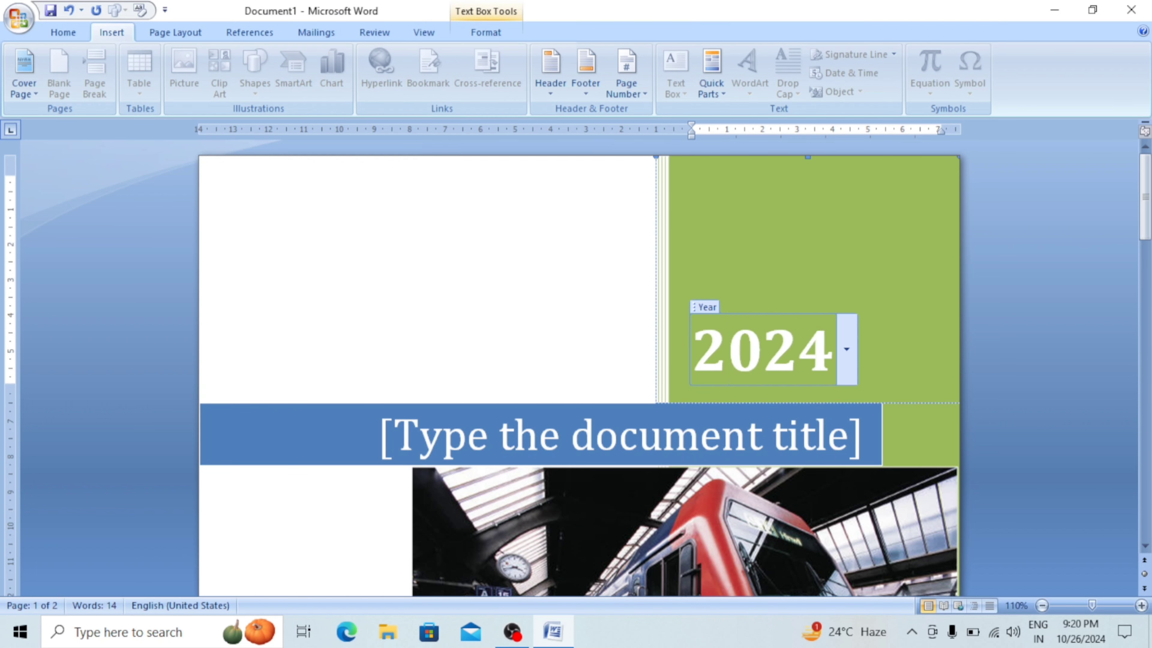
pyautogui.click(533, 447)
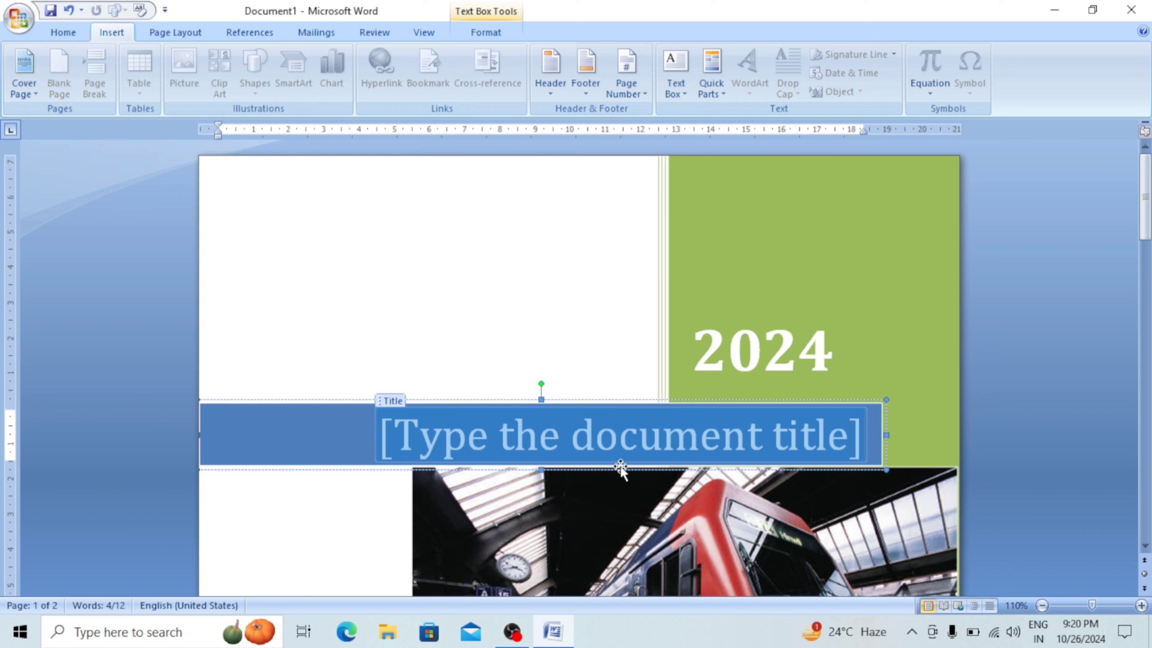
pyautogui.write('I')
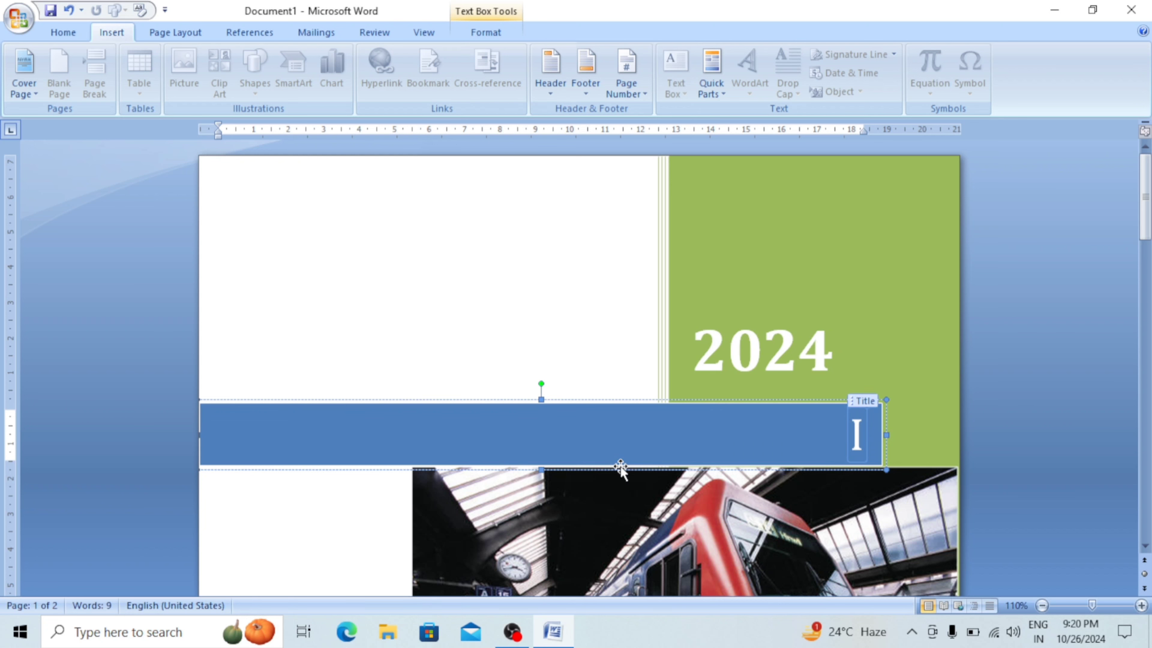
pyautogui.write('nsert ')
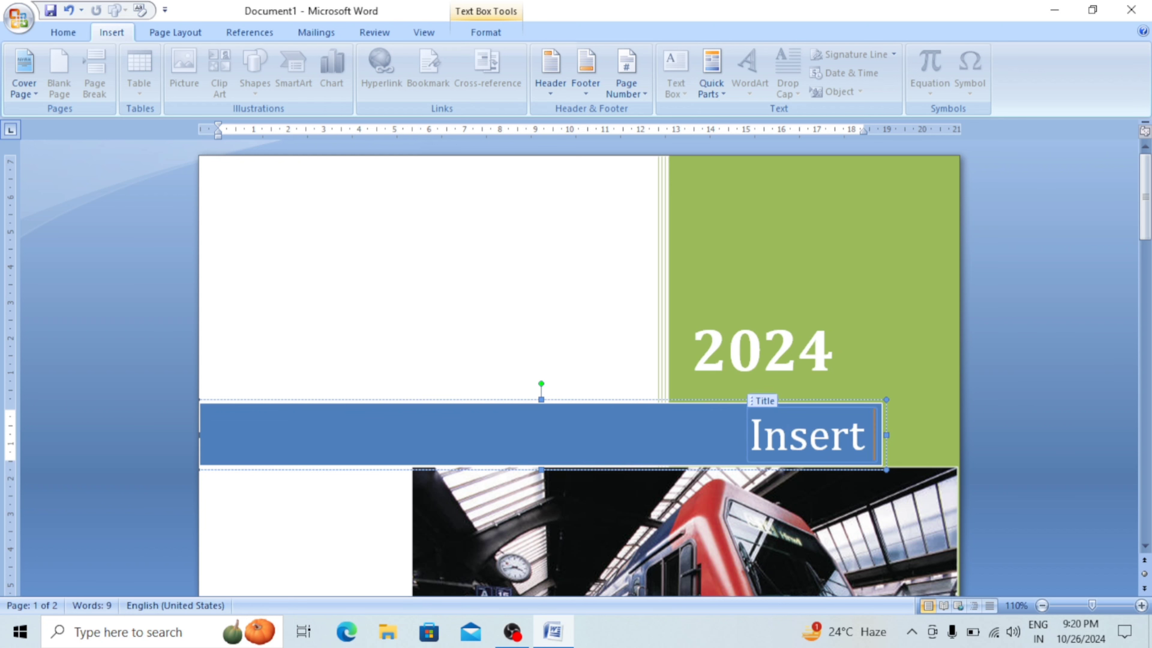
pyautogui.write('tab')
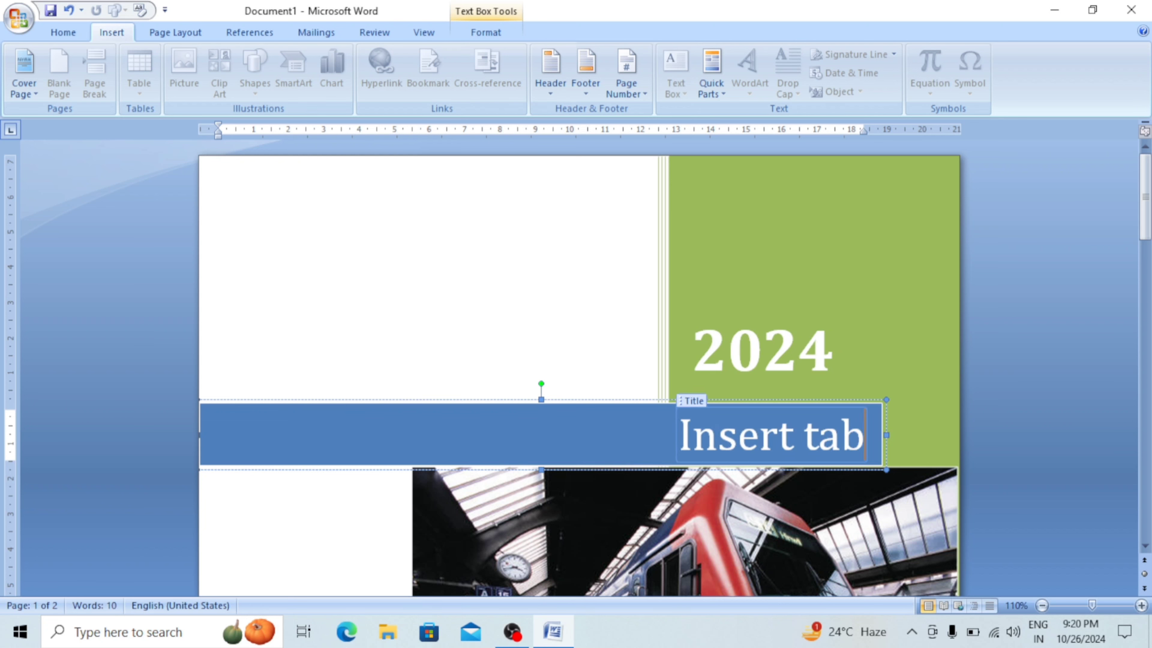
pyautogui.scroll(-5, 692, 422)
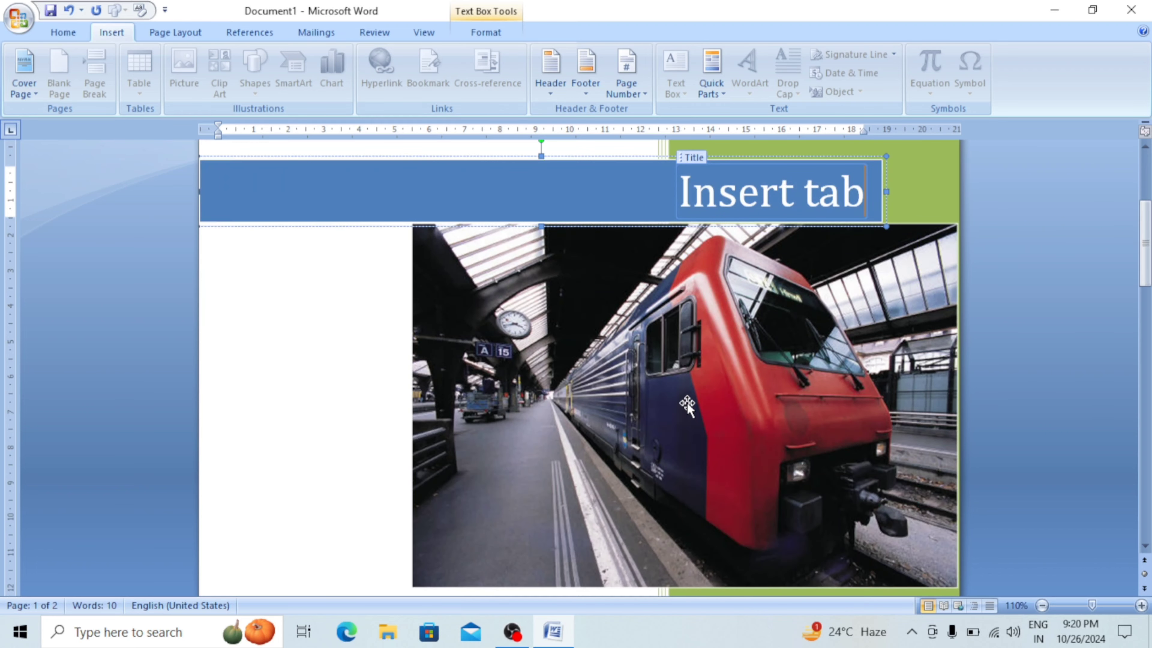
pyautogui.scroll(-5, 694, 370)
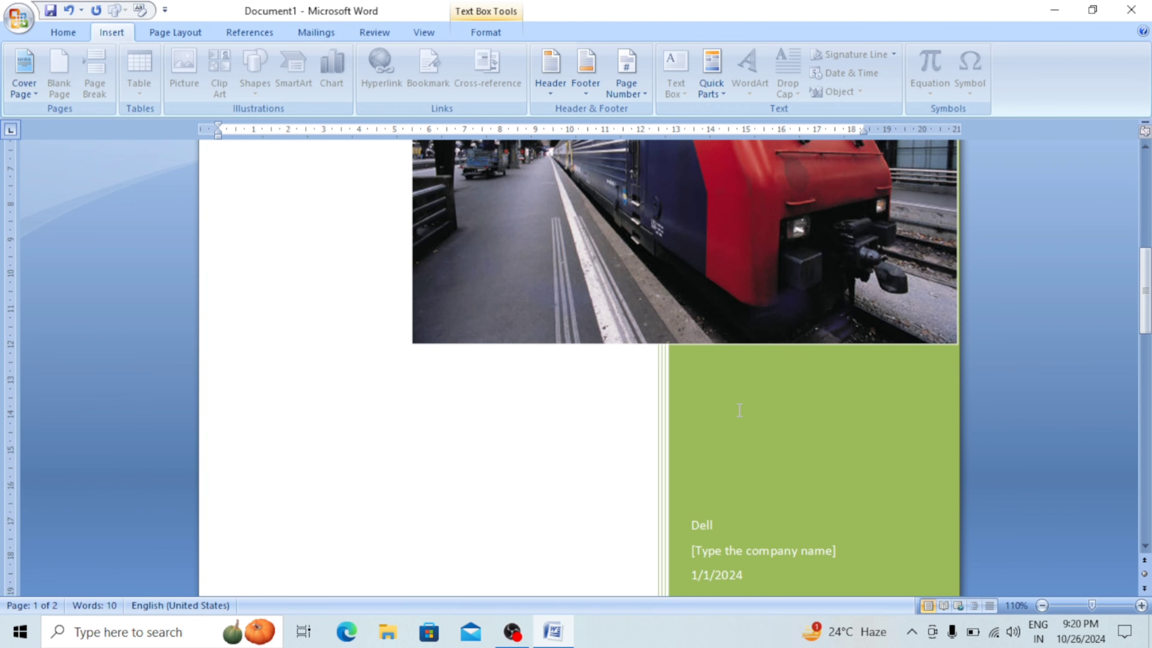
pyautogui.scroll(10, 566, 463)
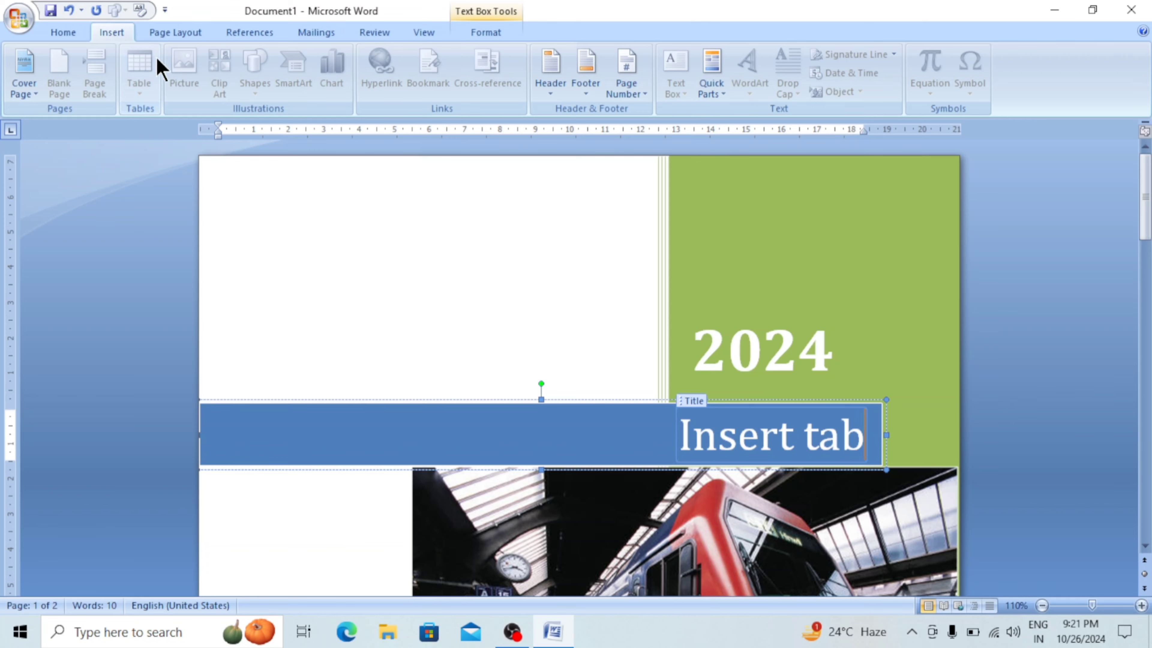
pyautogui.click(362, 234)
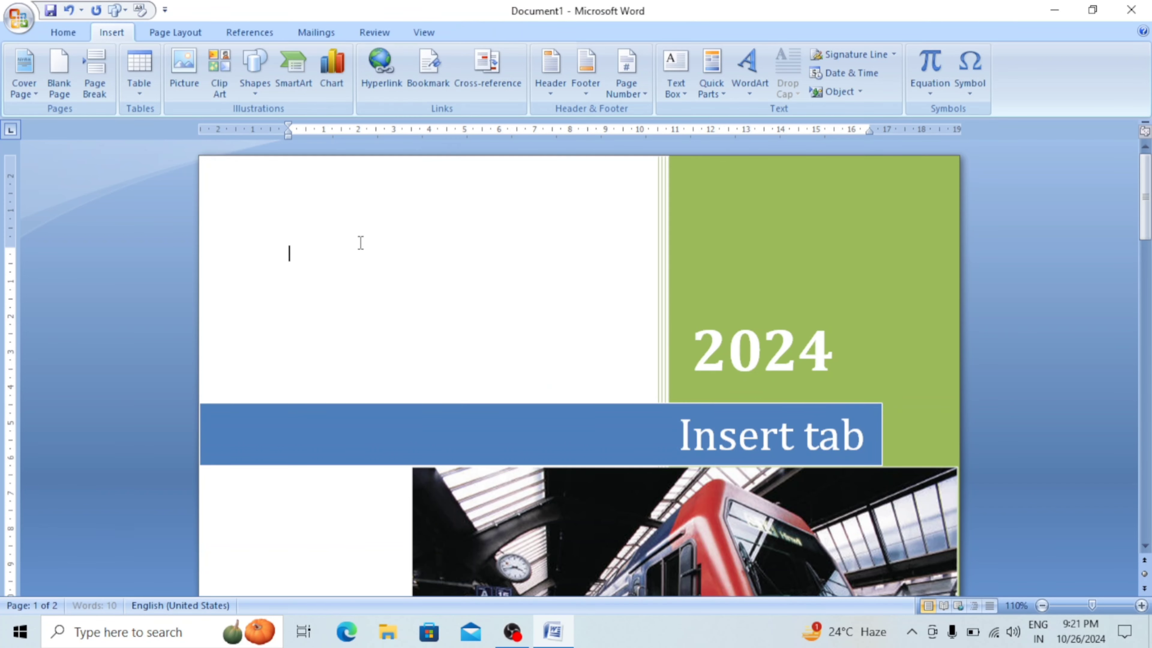
pyautogui.click(252, 91)
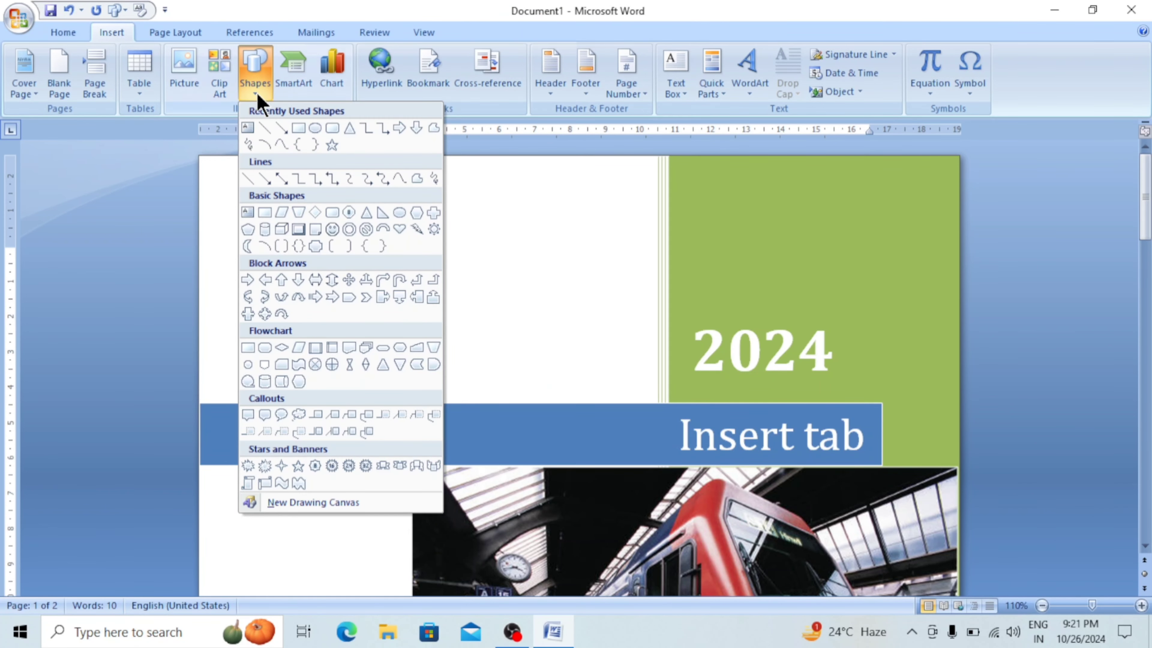
pyautogui.click(248, 128)
pyautogui.moveTo(301, 211); pyautogui.dragTo(507, 298)
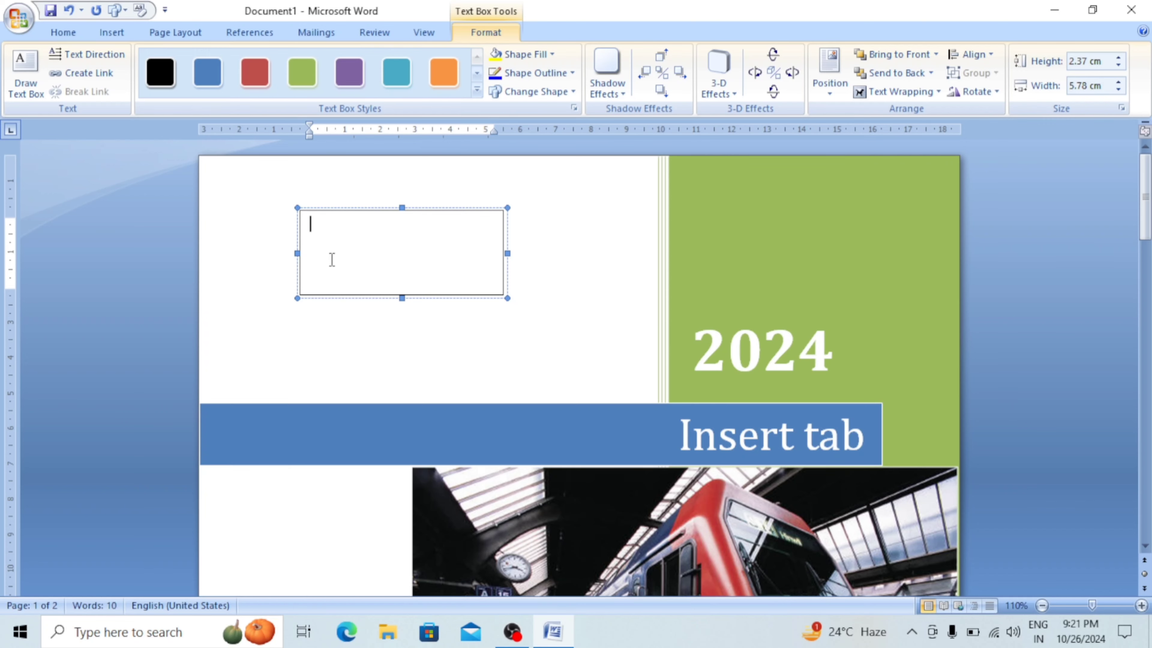
pyautogui.hotkey('ctrl', 'z')
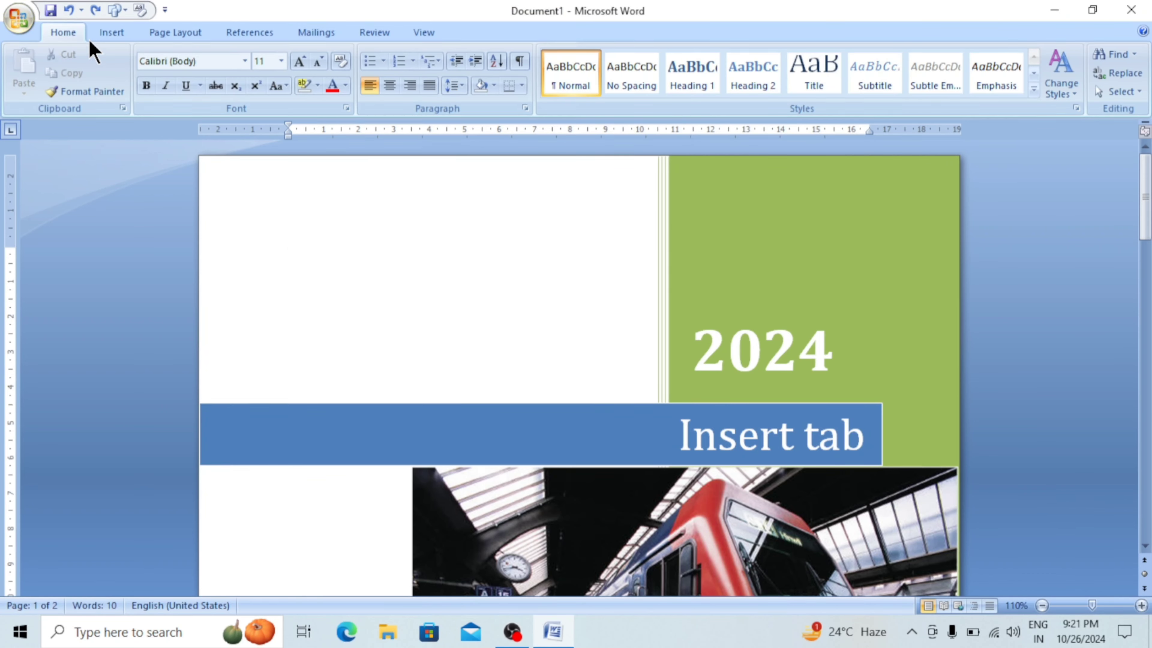
# - Add three Blank Pages and a Ctrl+Enter page break, bringing the document to 6 pages
pyautogui.click(109, 32)
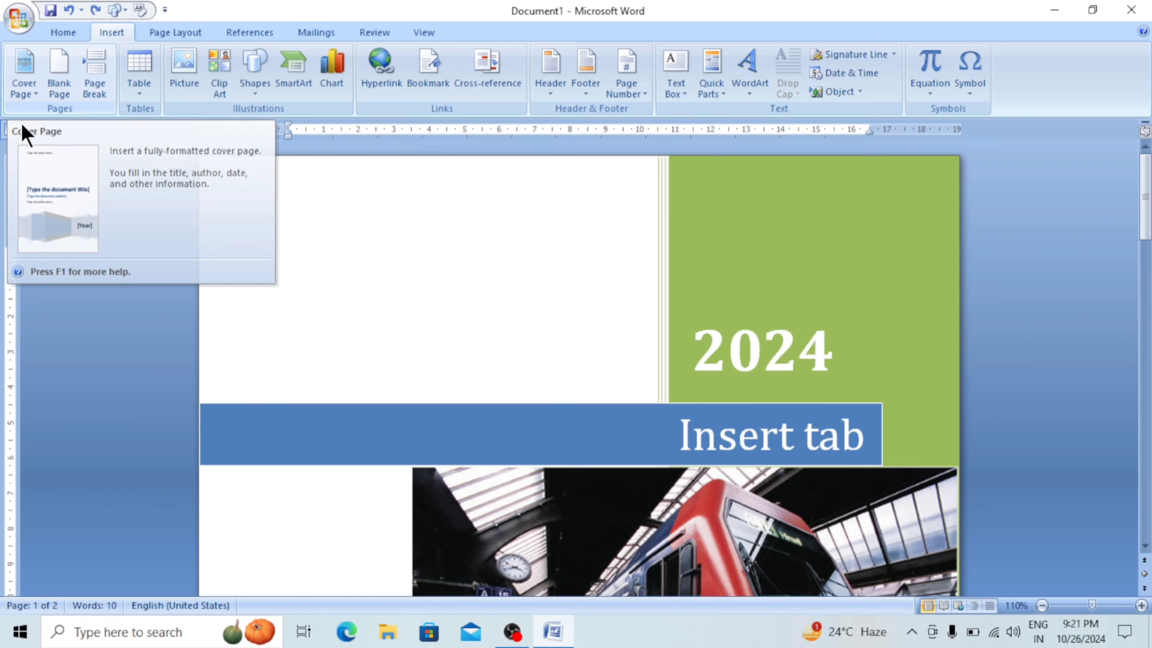
pyautogui.scroll(-10, 303, 535)
pyautogui.scroll(-5, 343, 525)
pyautogui.scroll(-5, 344, 525)
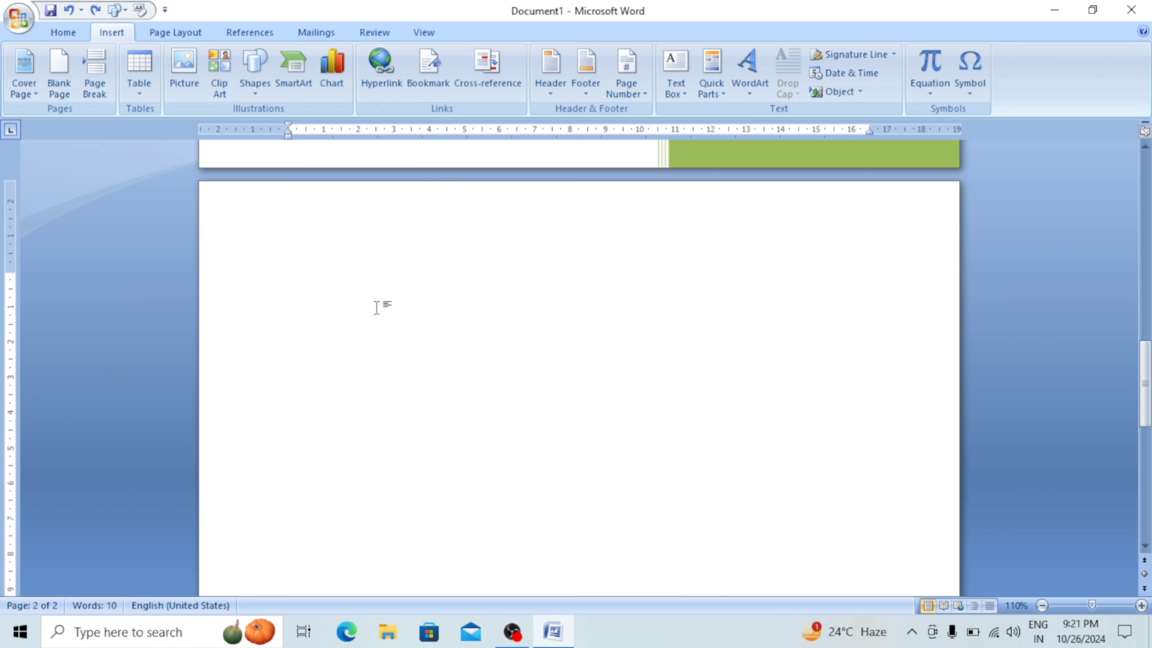
pyautogui.scroll(3, 378, 308)
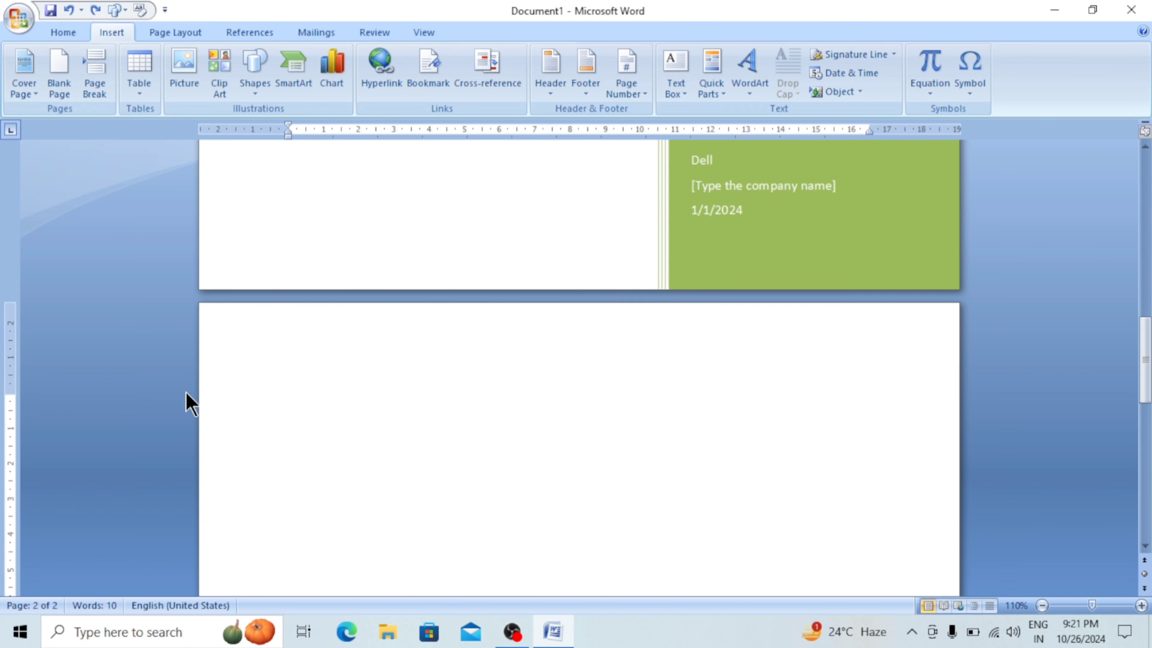
pyautogui.click(63, 91)
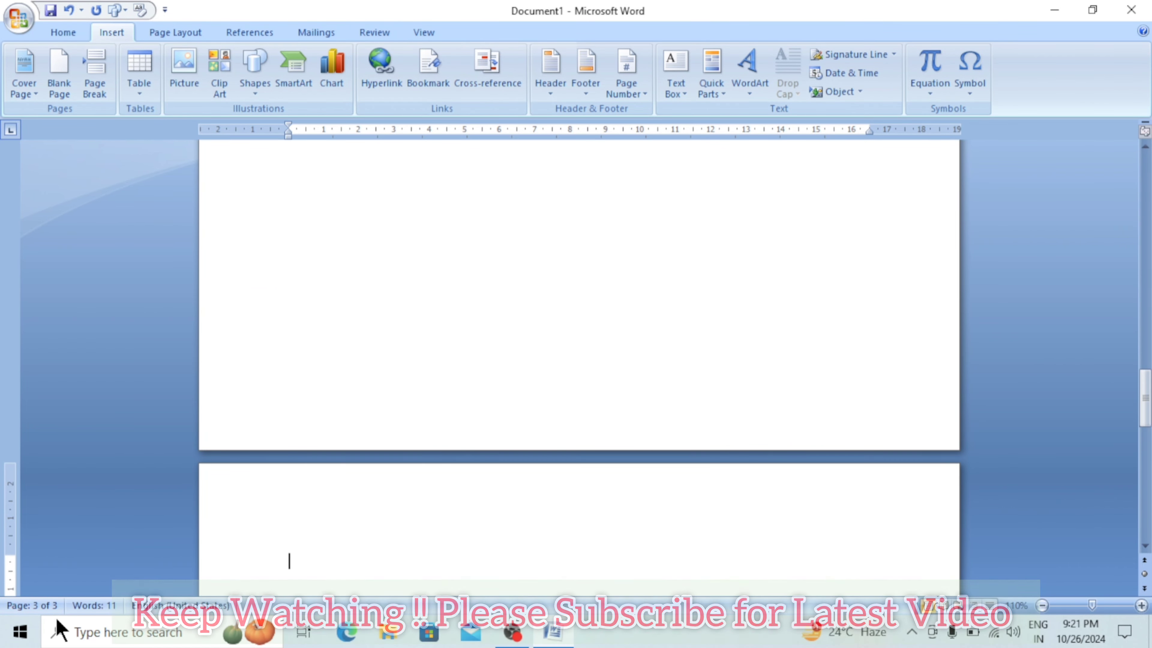
pyautogui.click(53, 59)
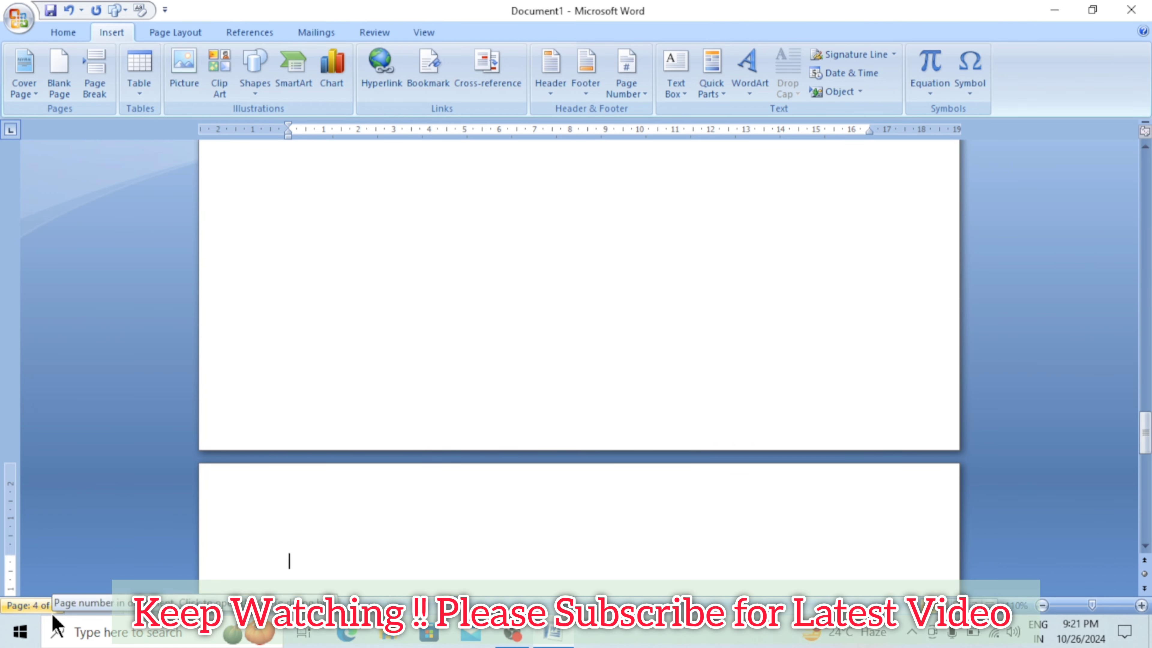
pyautogui.click(324, 533)
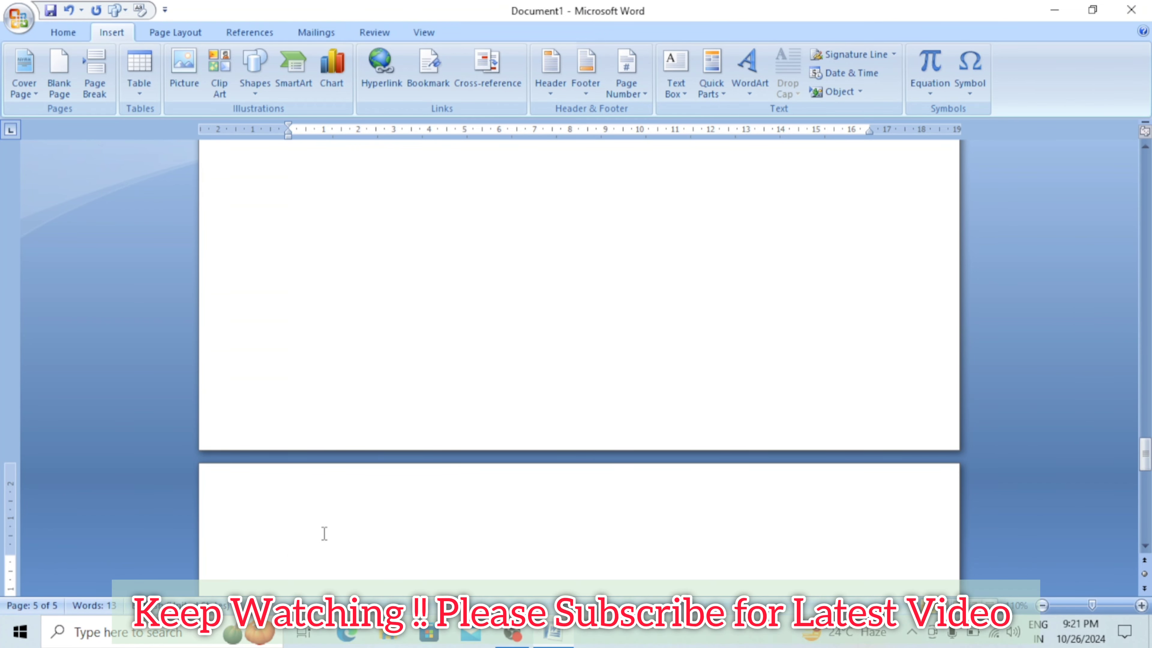
pyautogui.hotkey('ctrl', 'Return')
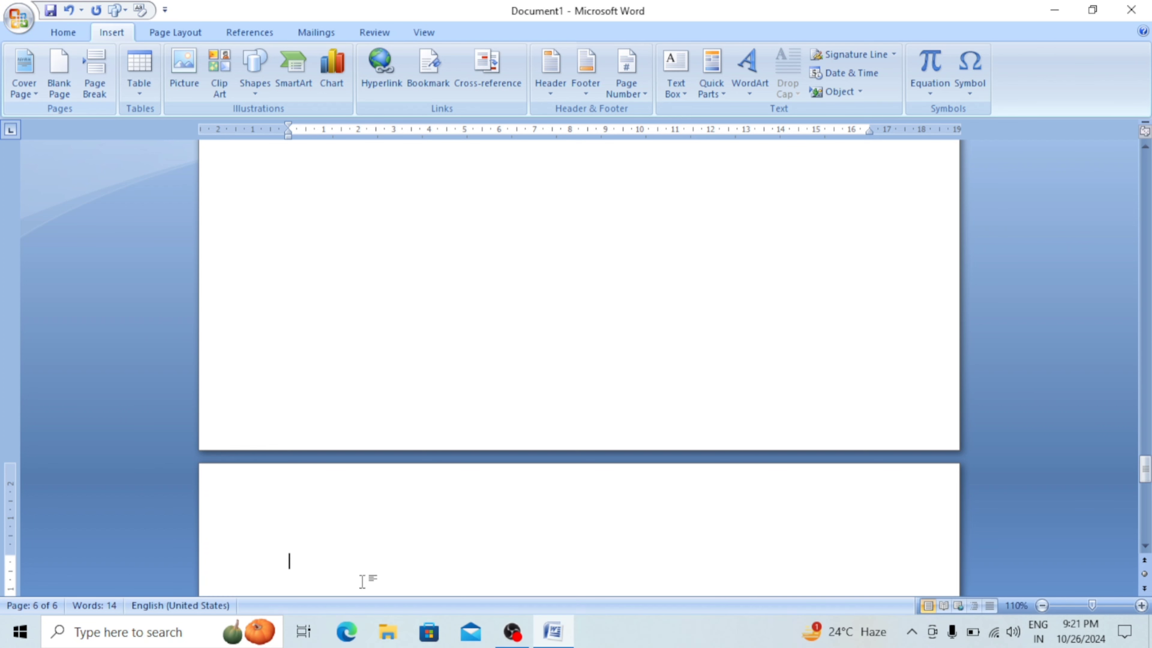
# - On page 2, grow the font to 18 pt and start typing the =rand() sample-text command
pyautogui.scroll(5, 515, 416)
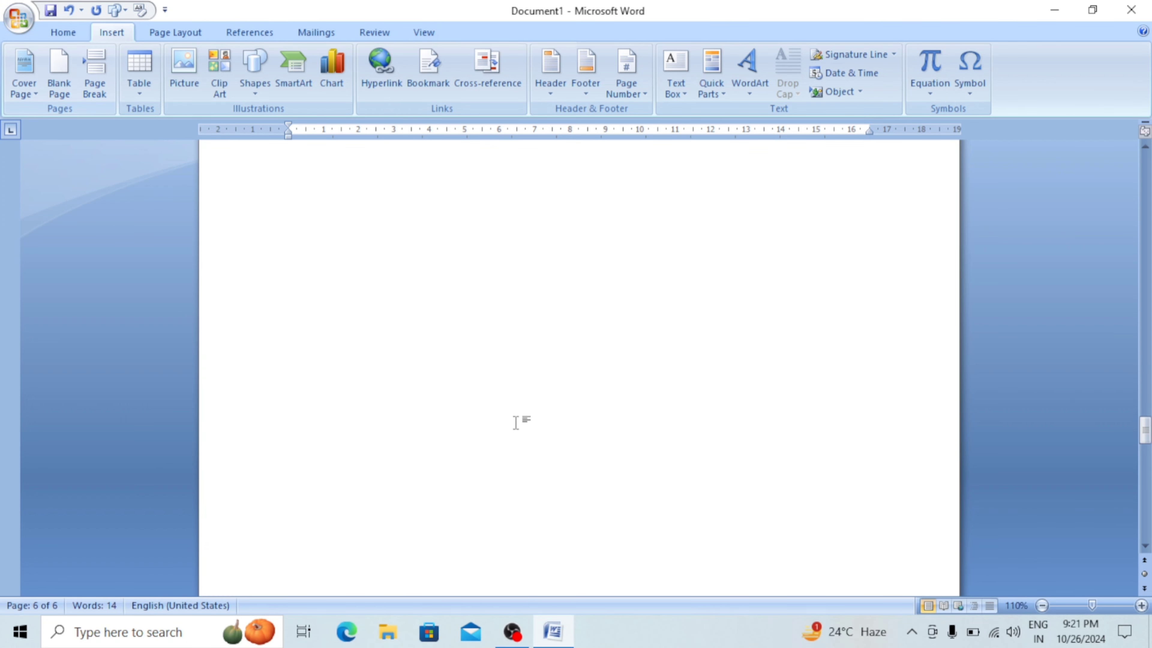
pyautogui.scroll(5, 545, 406)
pyautogui.scroll(5, 567, 390)
pyautogui.scroll(5, 567, 390)
pyautogui.scroll(5, 408, 319)
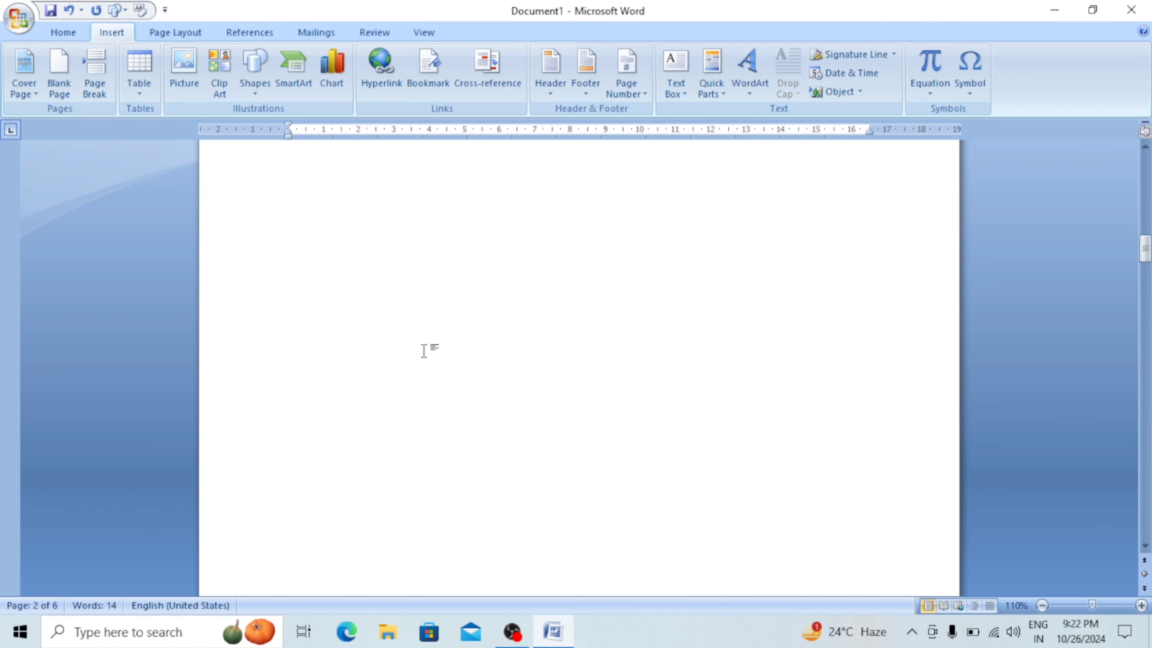
pyautogui.scroll(5, 424, 350)
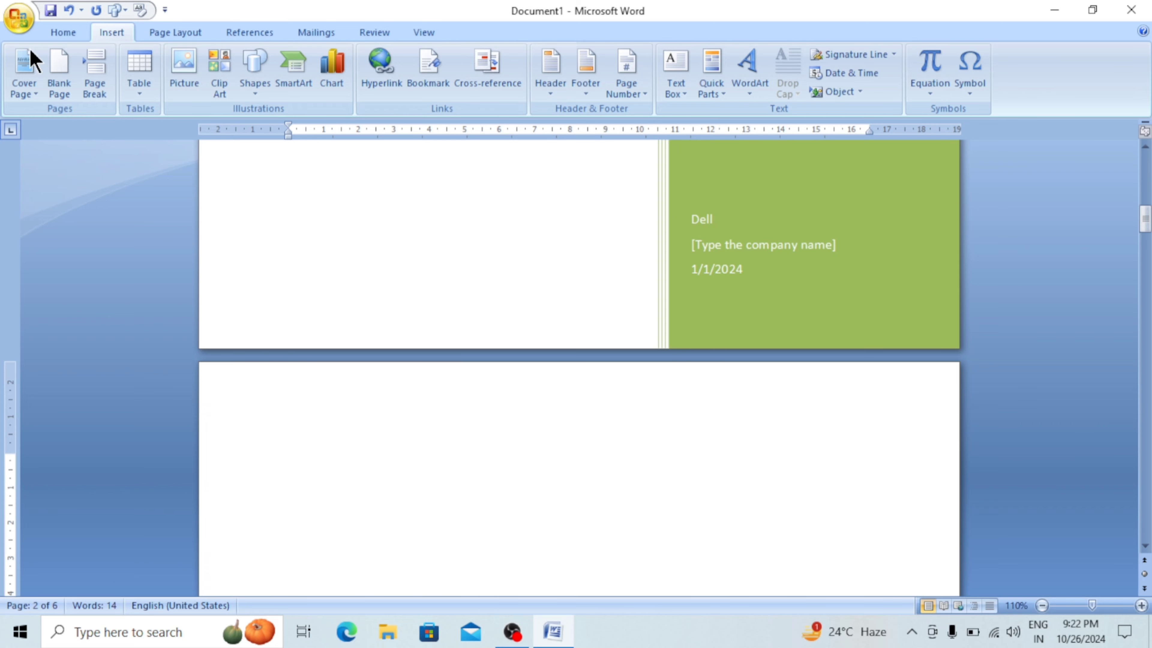
pyautogui.rightClick(343, 460)
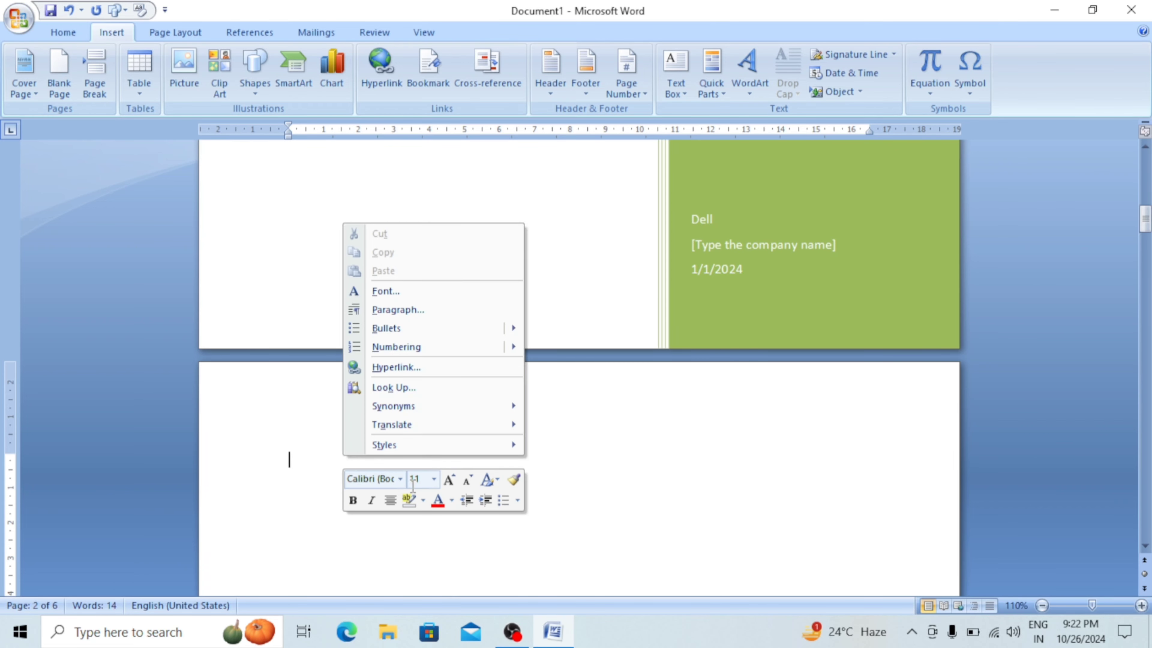
pyautogui.click(449, 480)
pyautogui.click(449, 479)
pyautogui.click(458, 481)
pyautogui.click(458, 481)
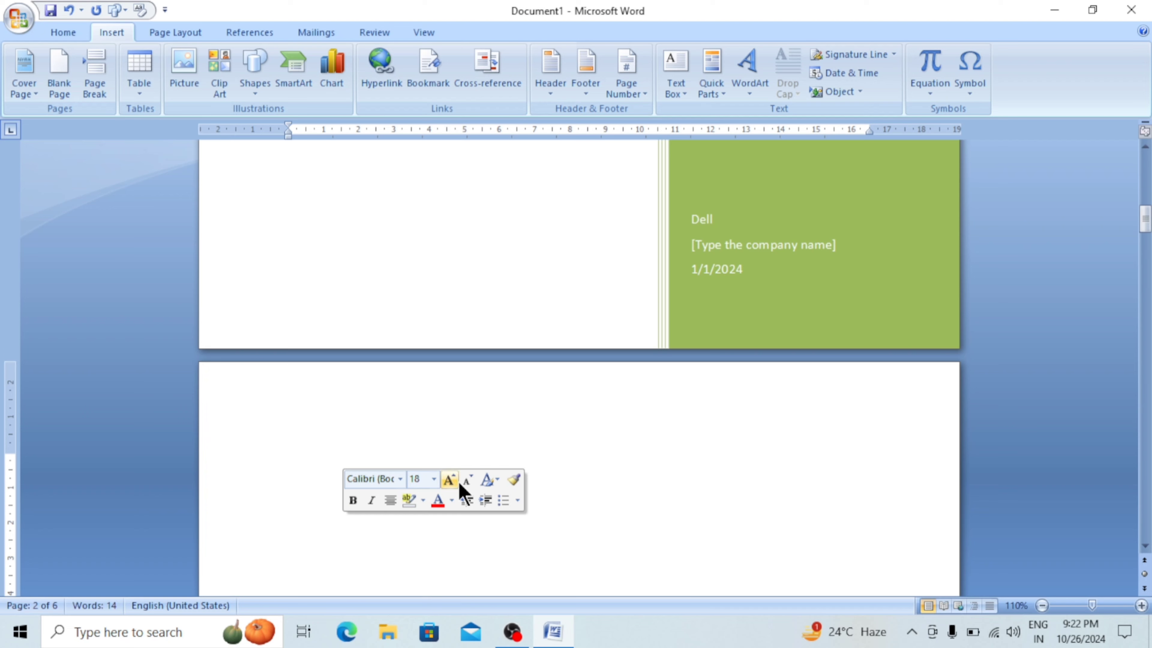
pyautogui.write('=')
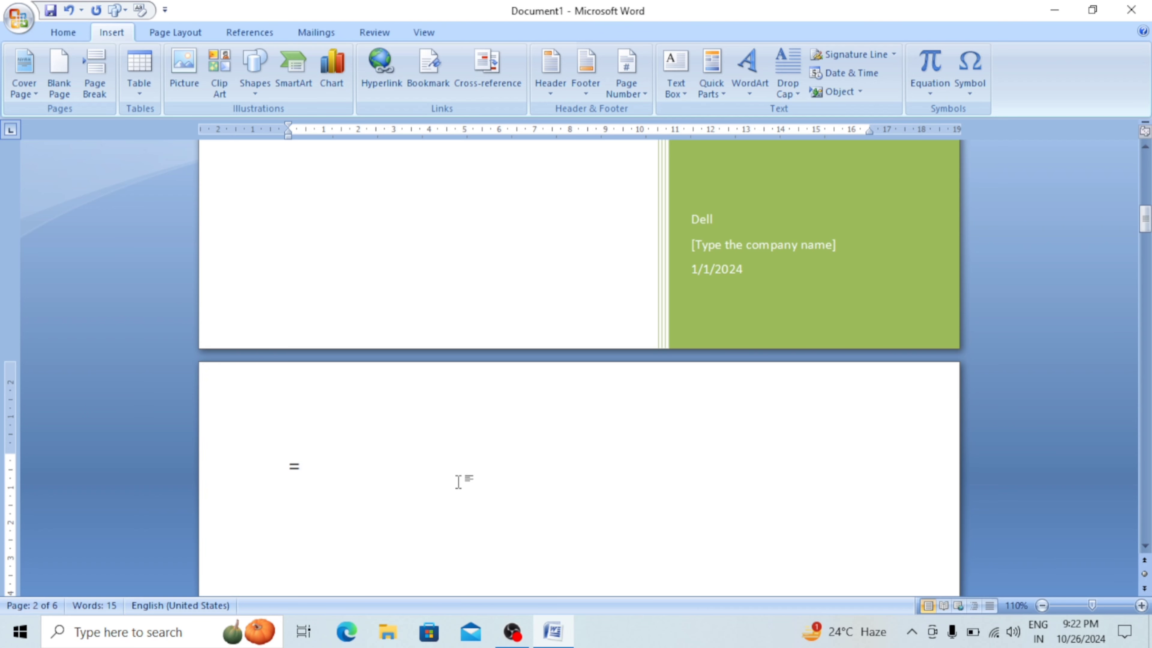
pyautogui.write('rand(')
pyautogui.press('Return')
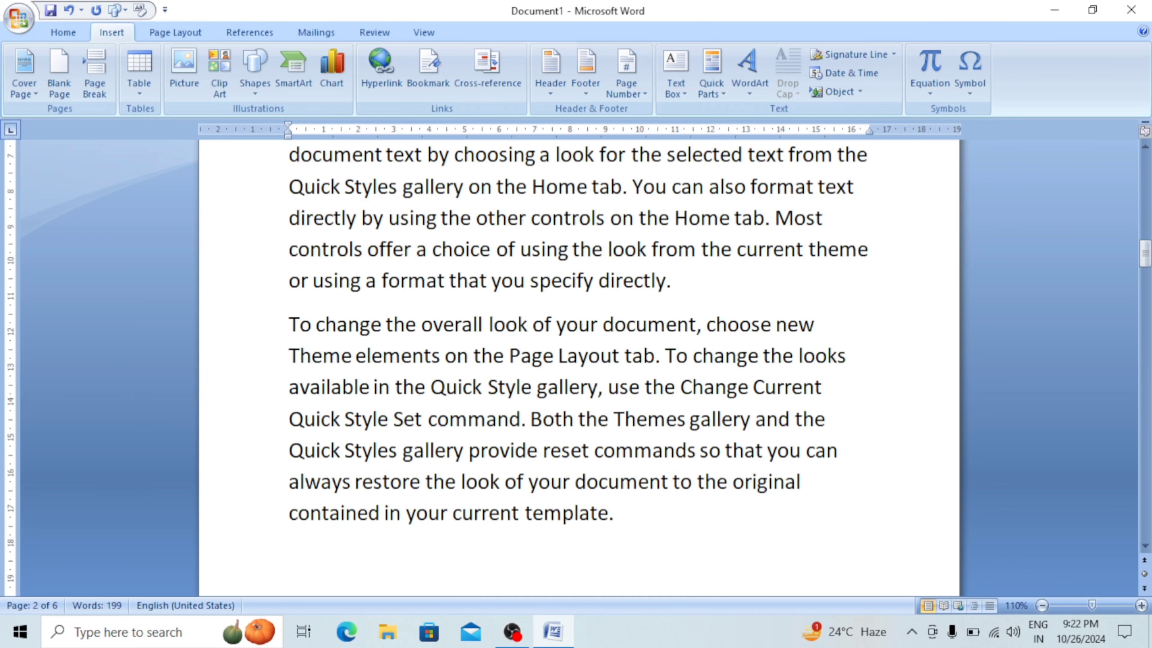
pyautogui.scroll(4, 533, 430)
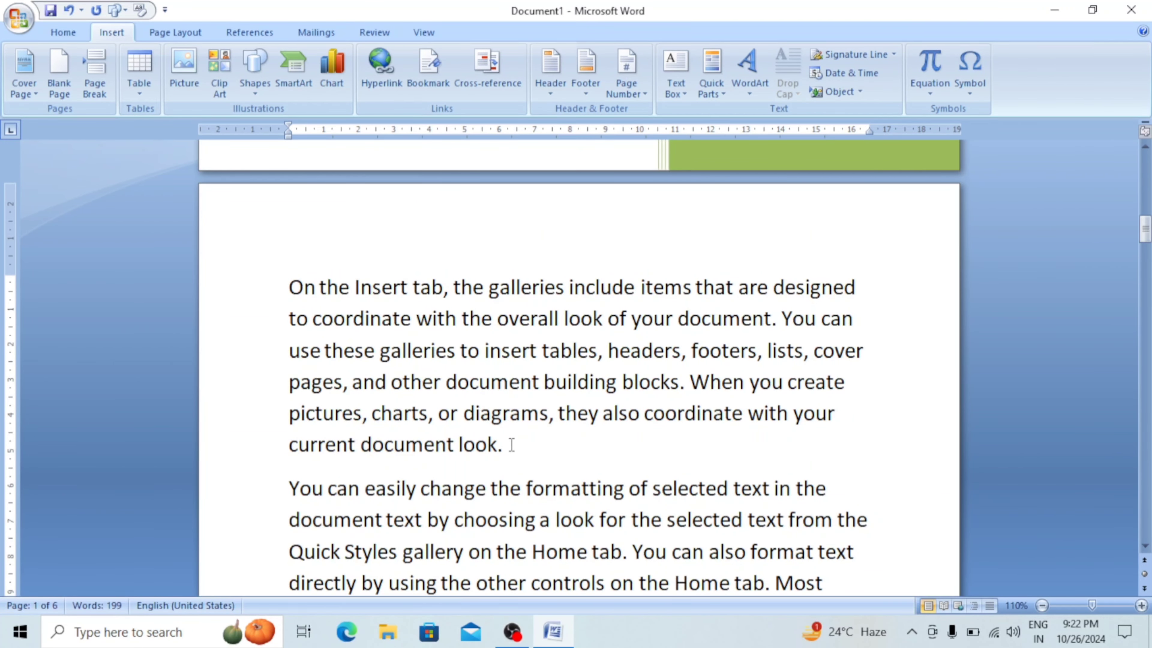
pyautogui.scroll(-3, 374, 466)
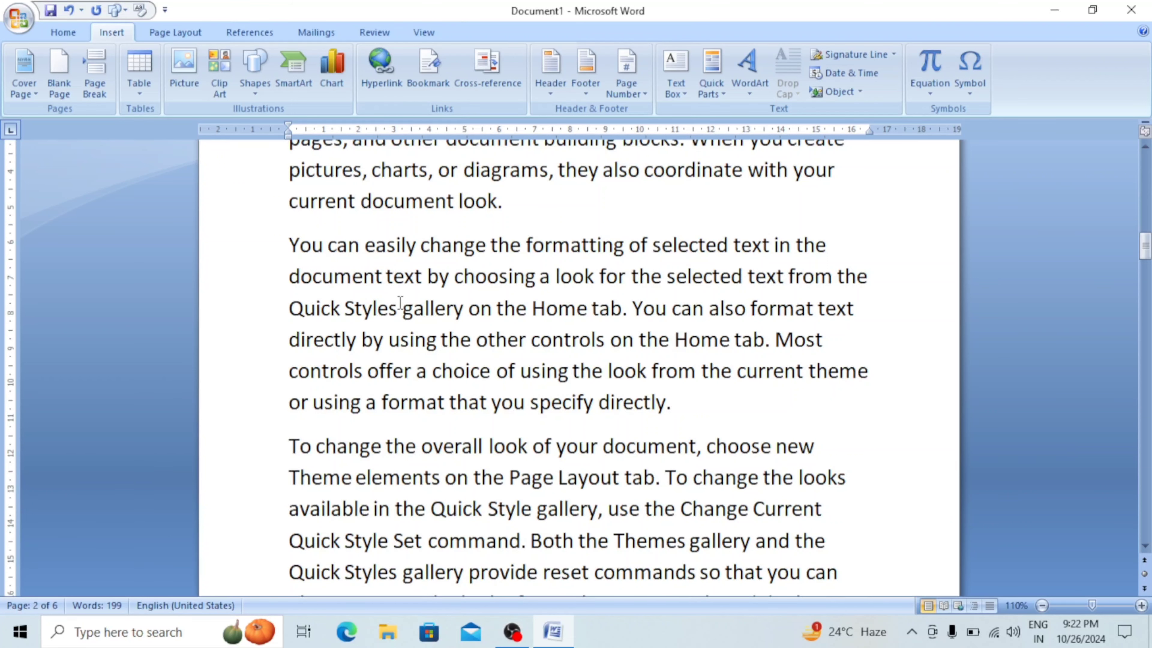
pyautogui.click(522, 210)
pyautogui.press('Return')
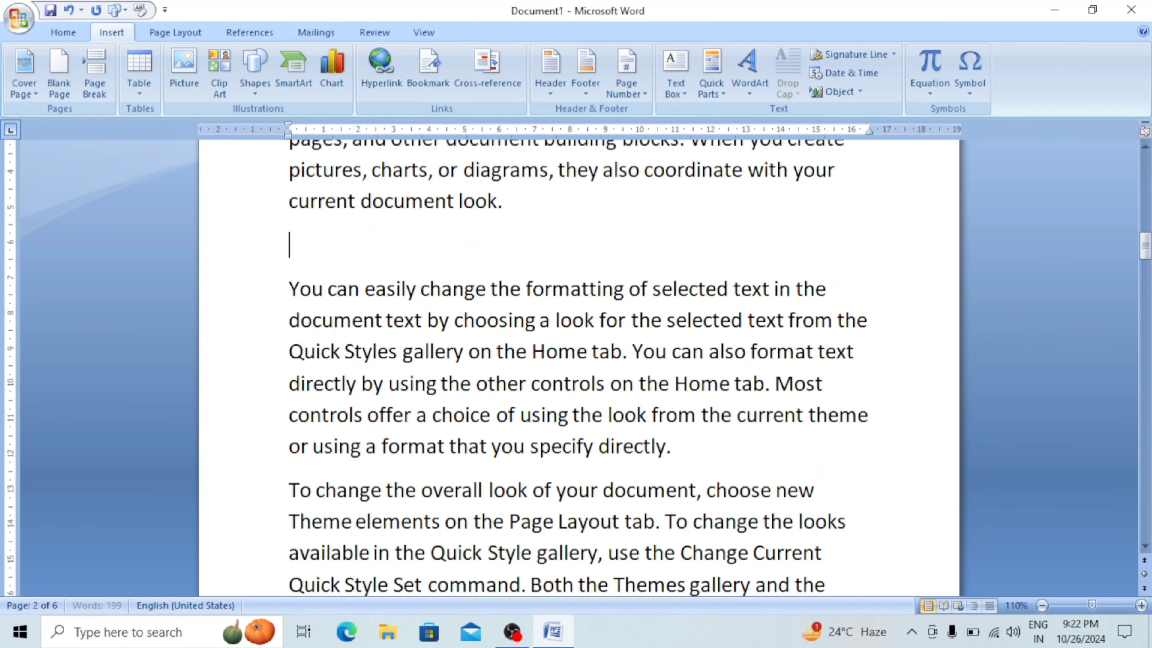
pyautogui.press('Return')
pyautogui.press('Return')
pyautogui.press('BackSpace')
pyautogui.press('BackSpace')
pyautogui.press('BackSpace')
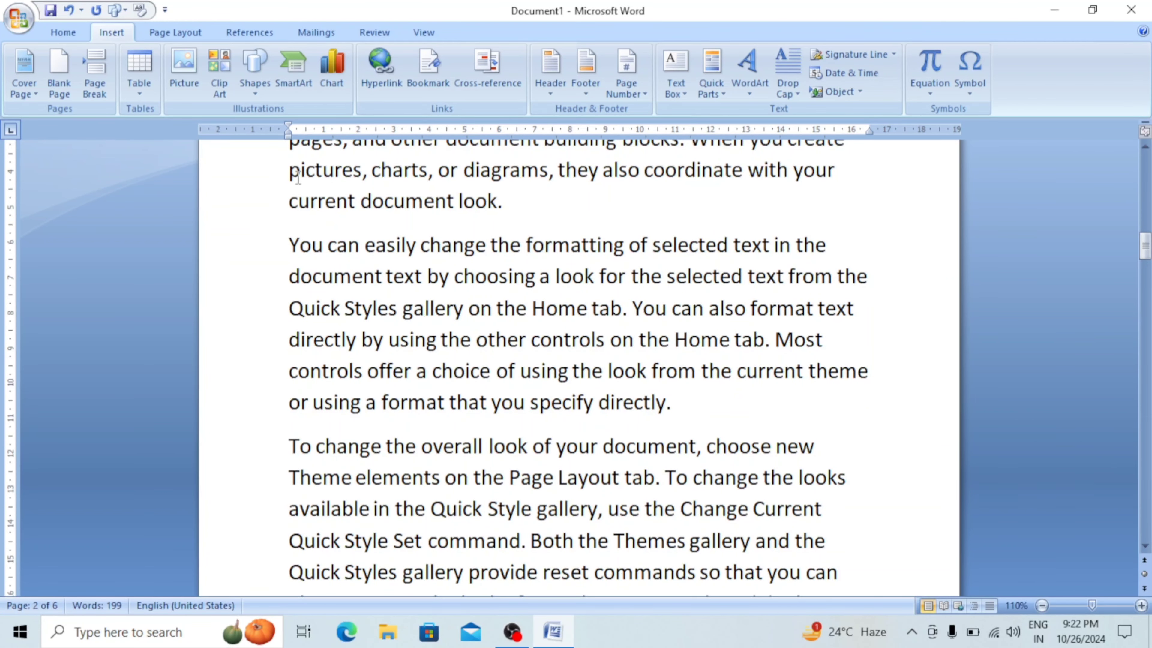
pyautogui.click(291, 245)
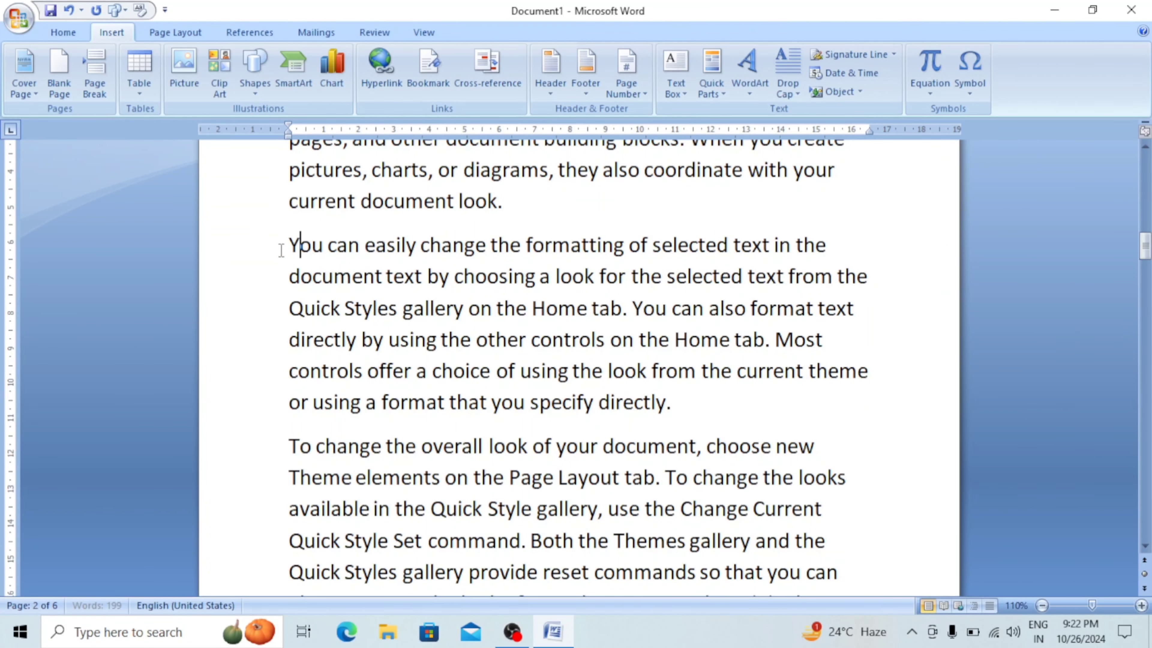
# - Insert a page break before the 'You can easily change the formatting' paragraph, then go to empty page 4
pyautogui.click(101, 93)
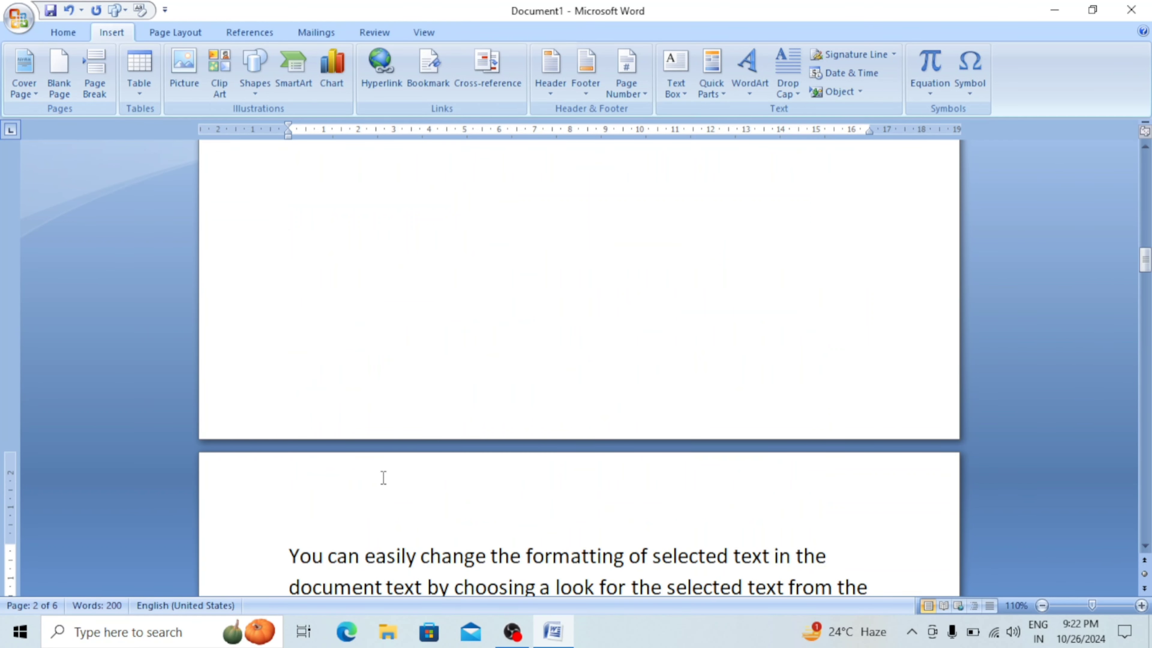
pyautogui.scroll(-3, 369, 505)
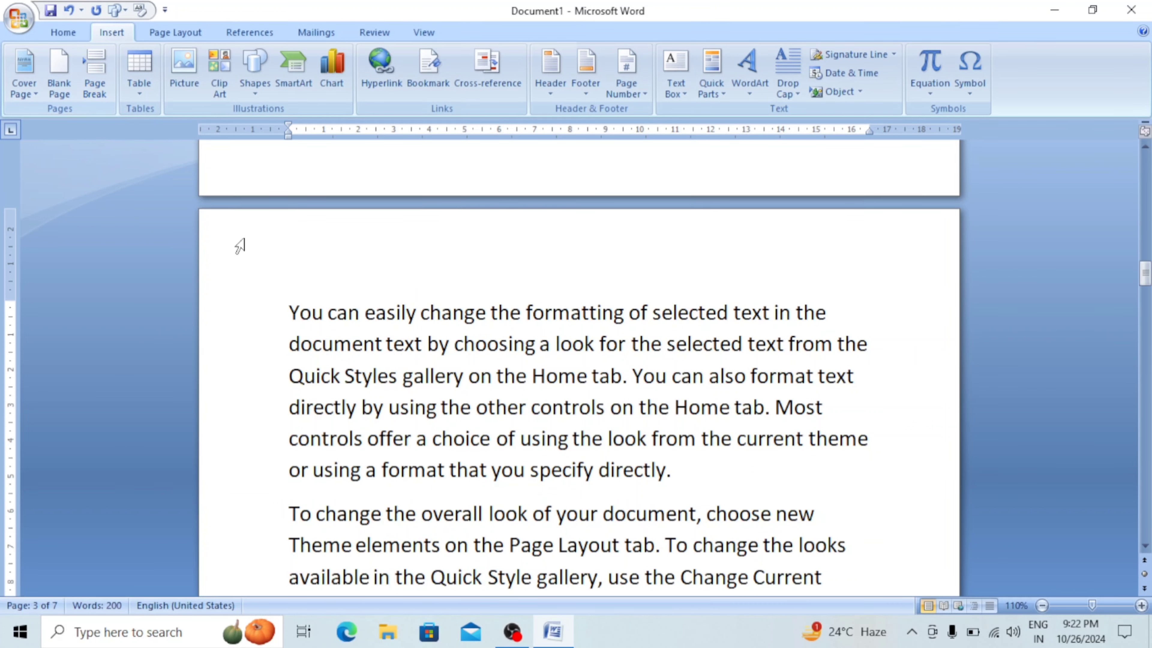
pyautogui.scroll(-3, 501, 444)
pyautogui.scroll(-8, 501, 444)
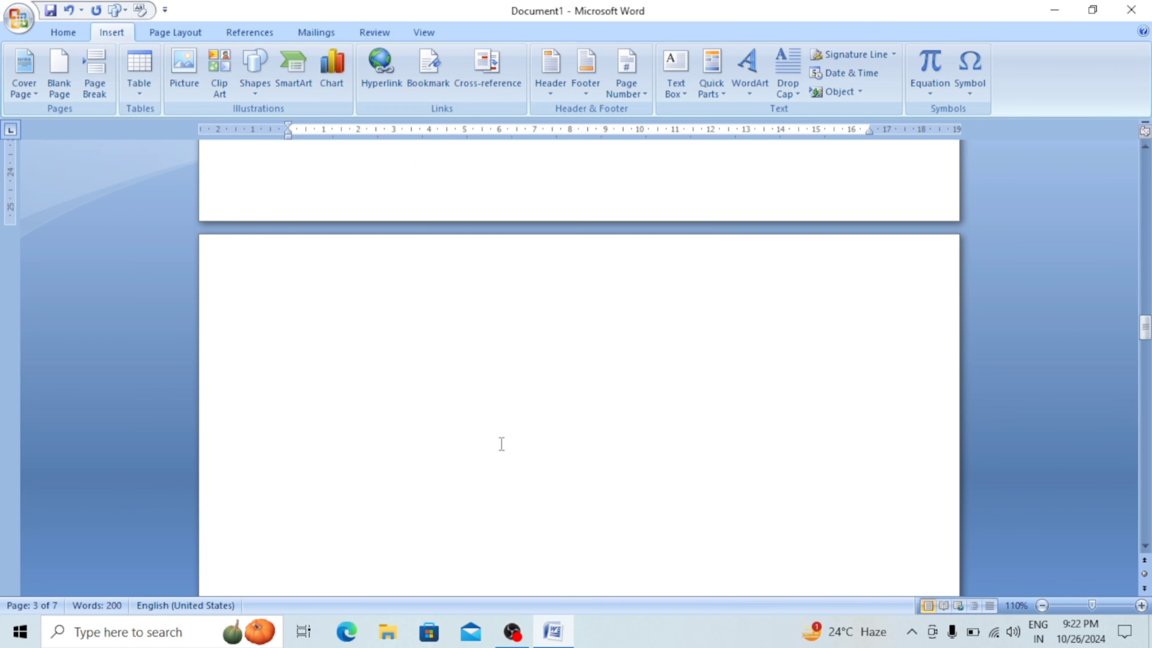
pyautogui.click(344, 312)
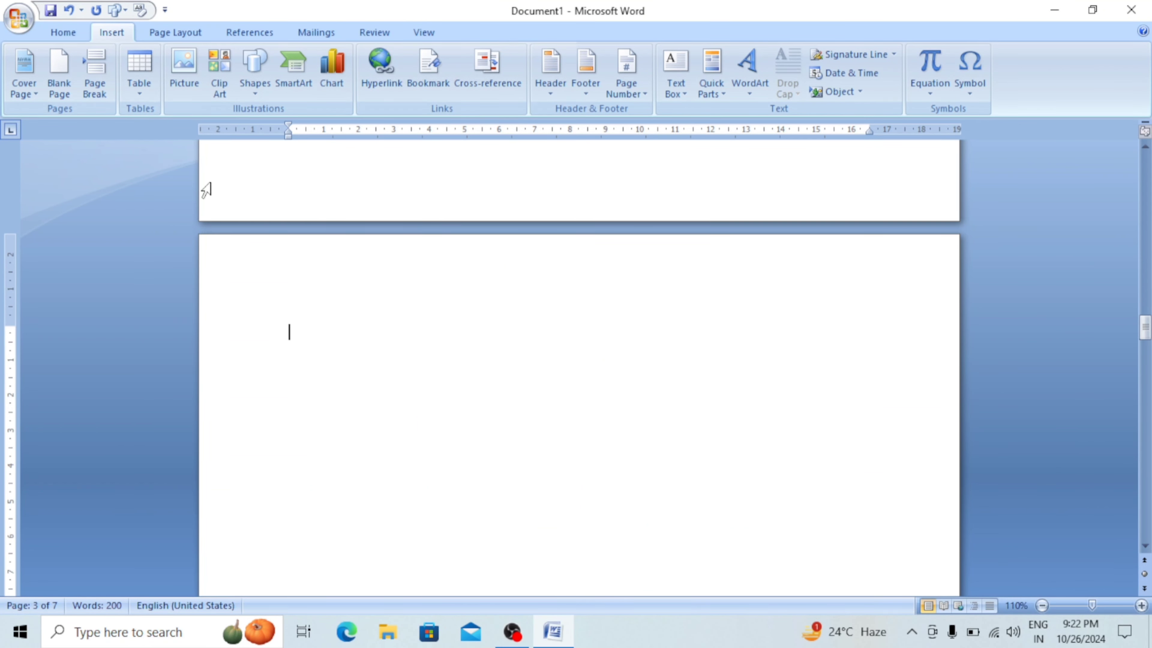
# - Insert a 5-column, 2-row table on page 4 and place the cursor below it
pyautogui.click(140, 101)
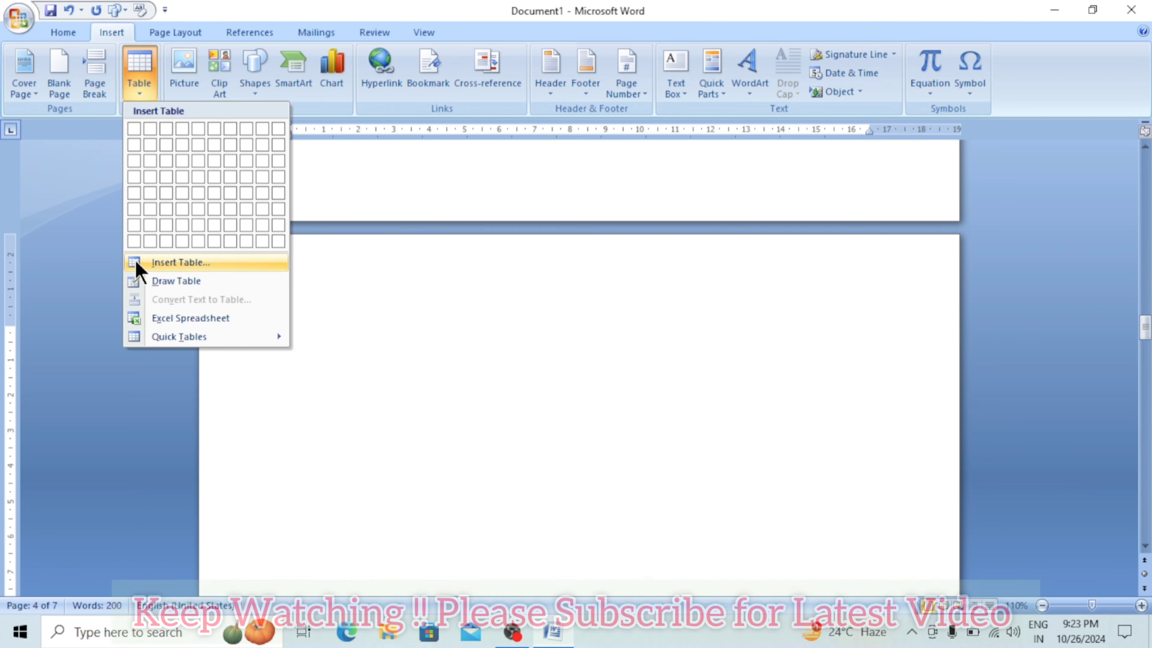
pyautogui.click(200, 262)
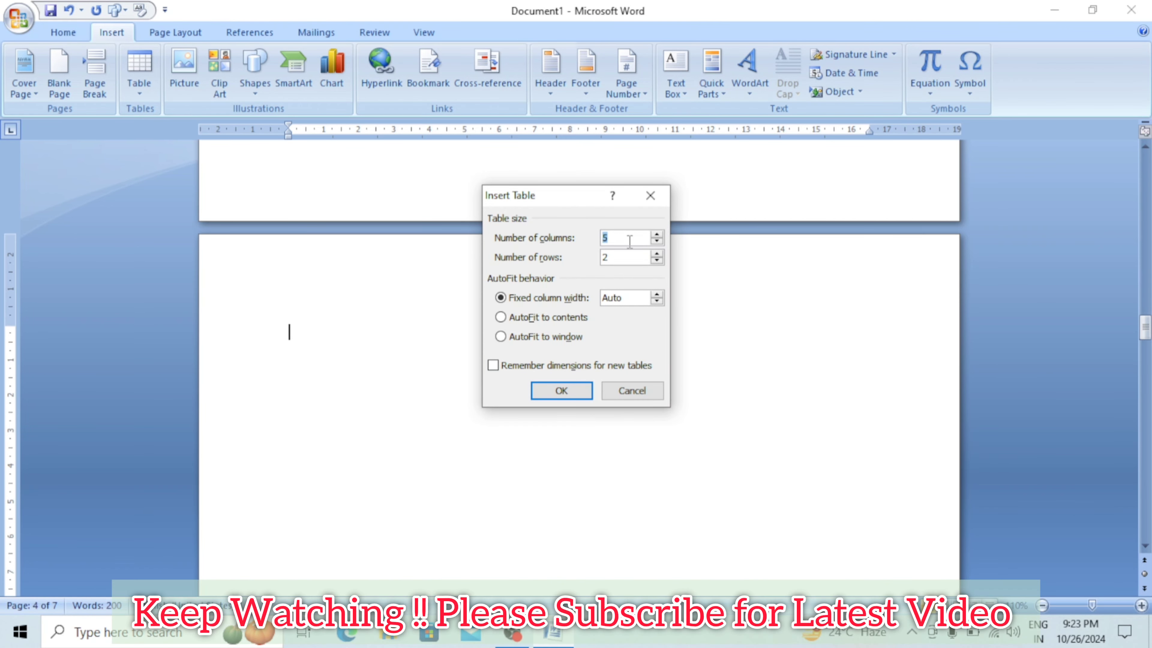
pyautogui.click(630, 240)
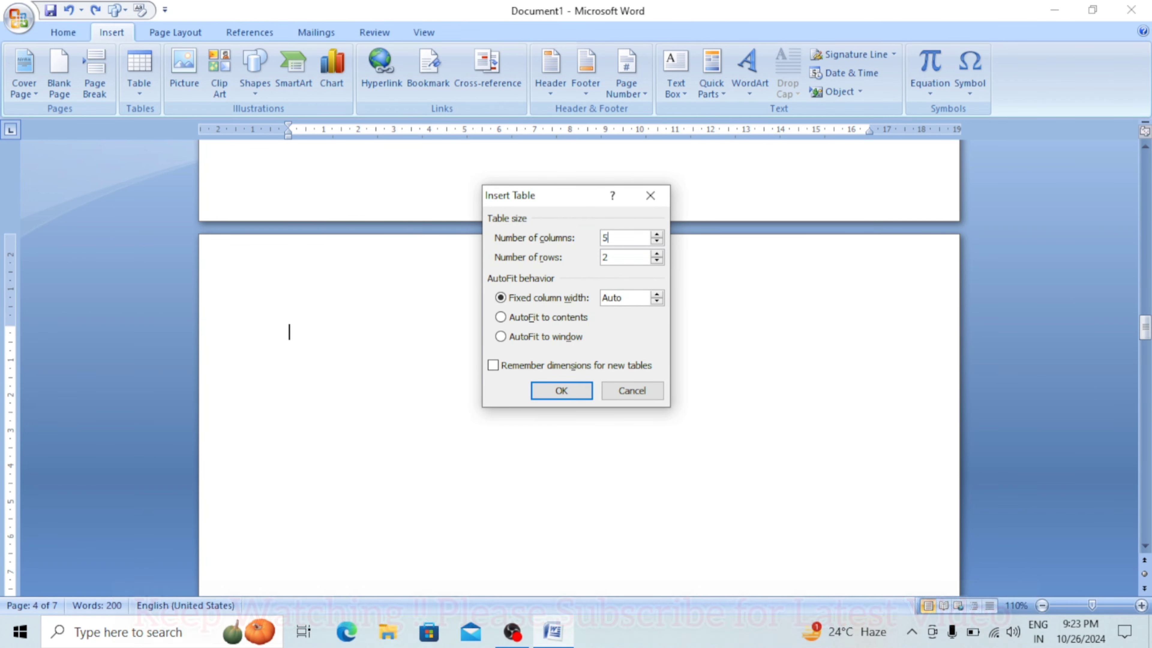
pyautogui.doubleClick(607, 257)
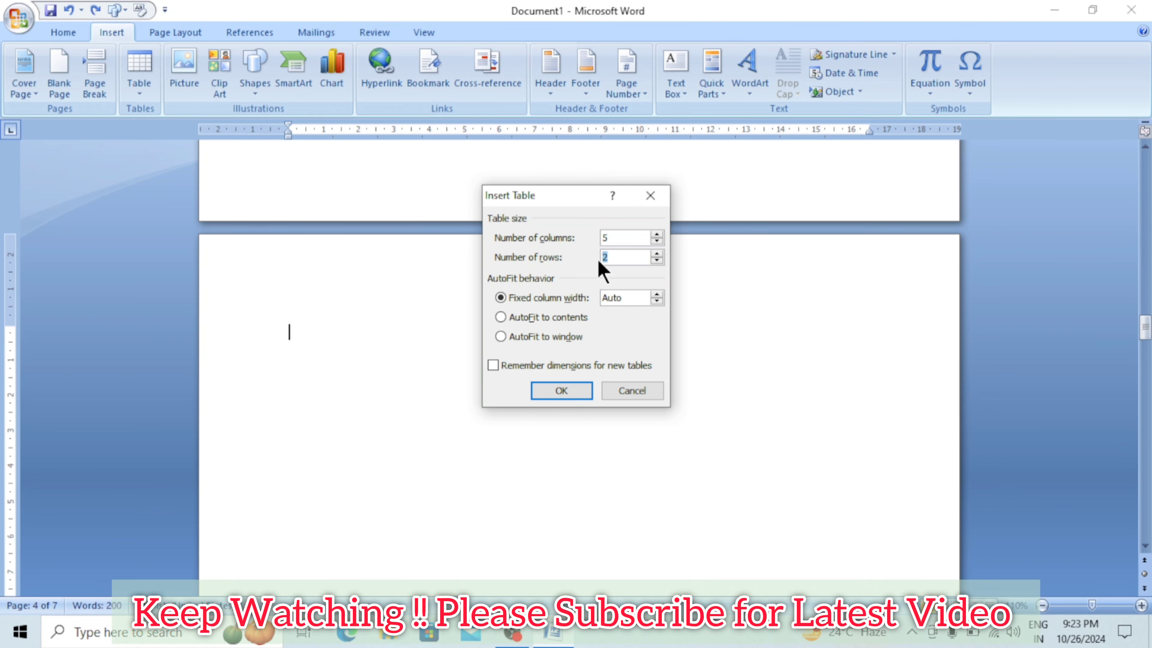
pyautogui.click(555, 381)
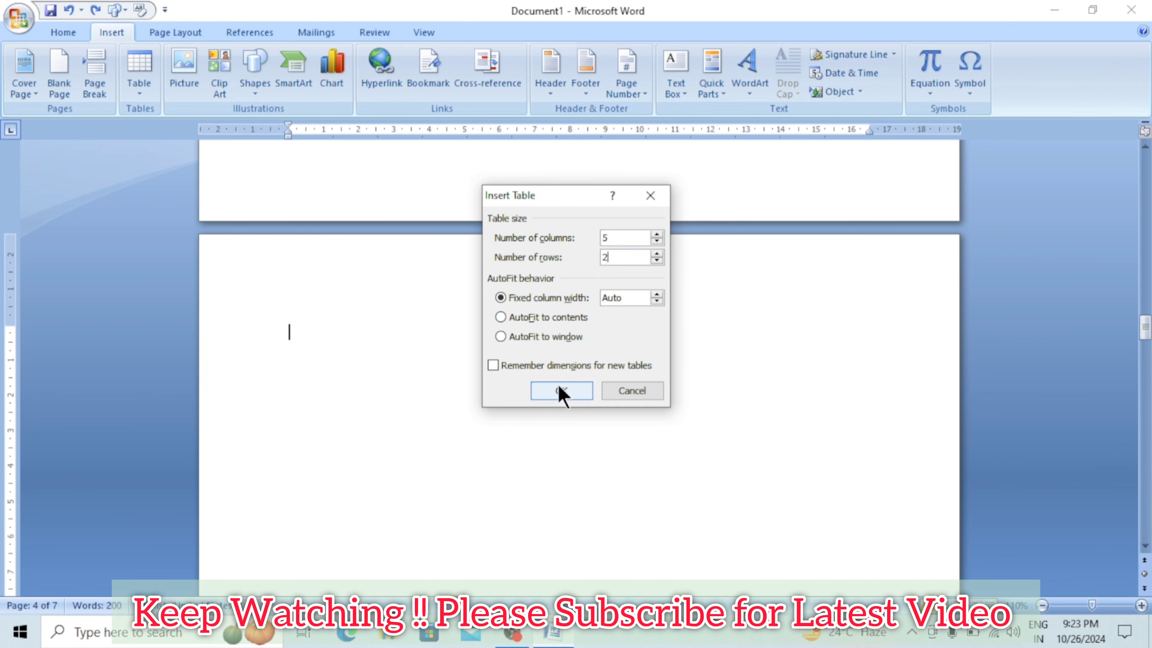
pyautogui.click(562, 391)
pyautogui.click(330, 375)
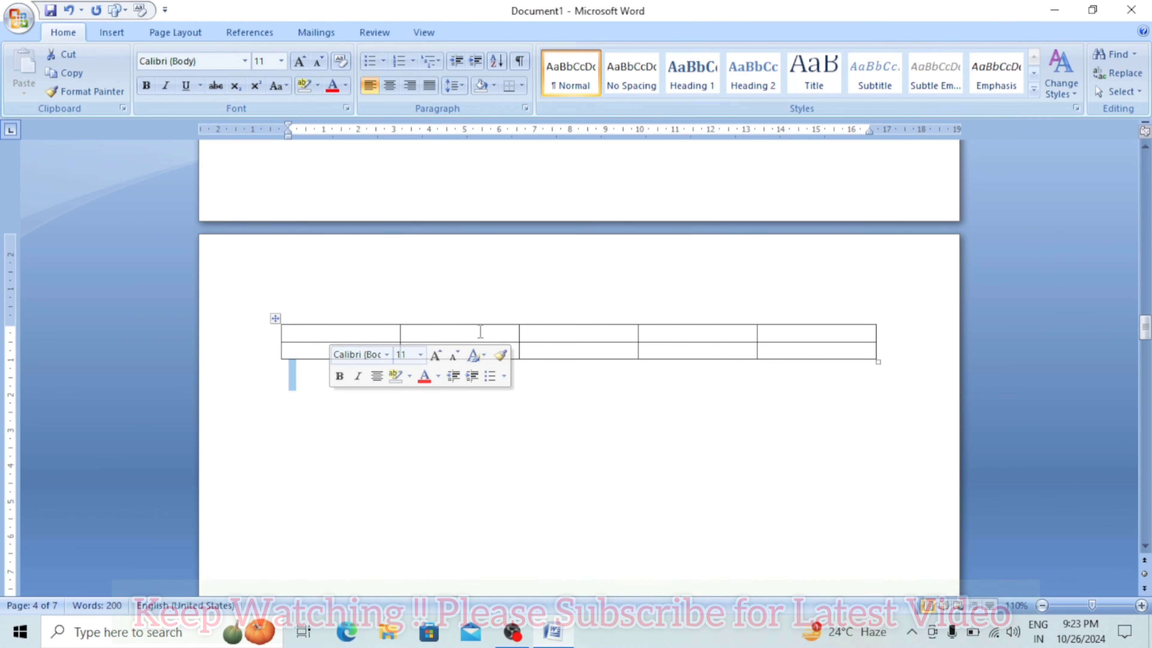
pyautogui.doubleClick(467, 399)
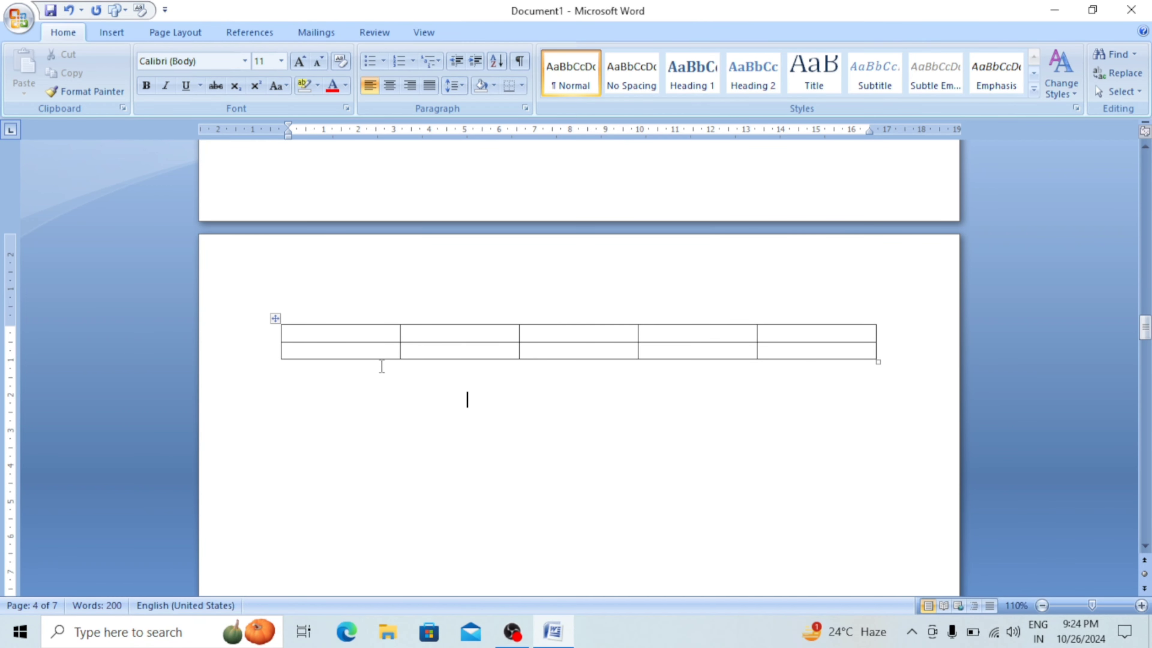
# - Draw a table outline below the first table and divide it into three rows and two columns
pyautogui.click(111, 33)
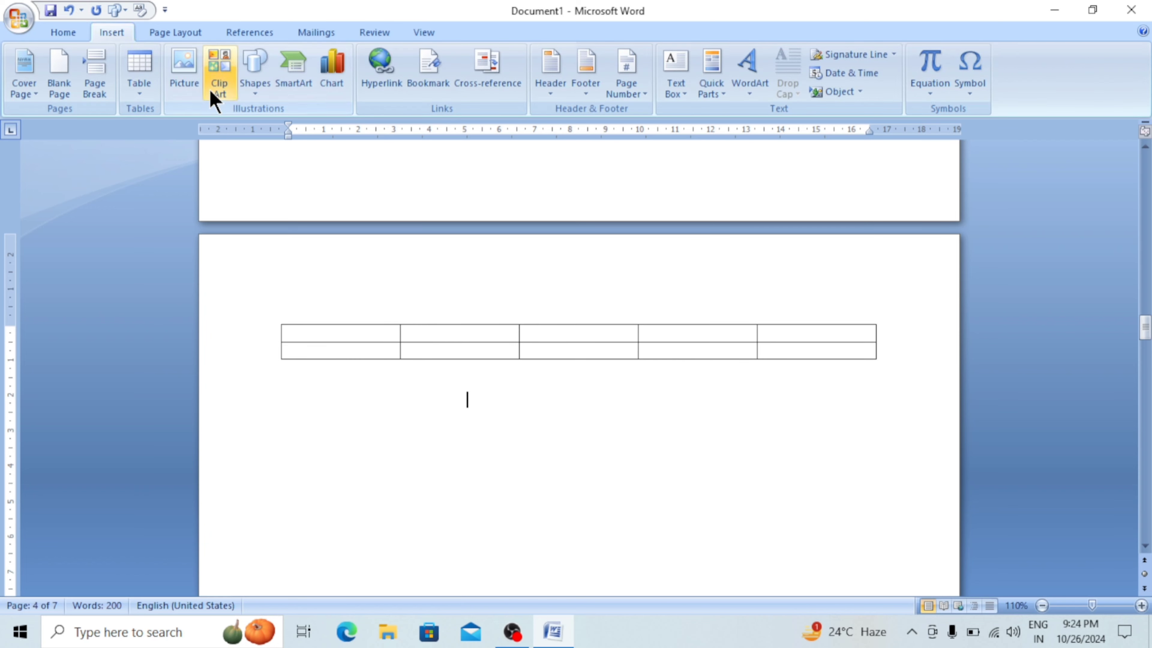
pyautogui.click(140, 91)
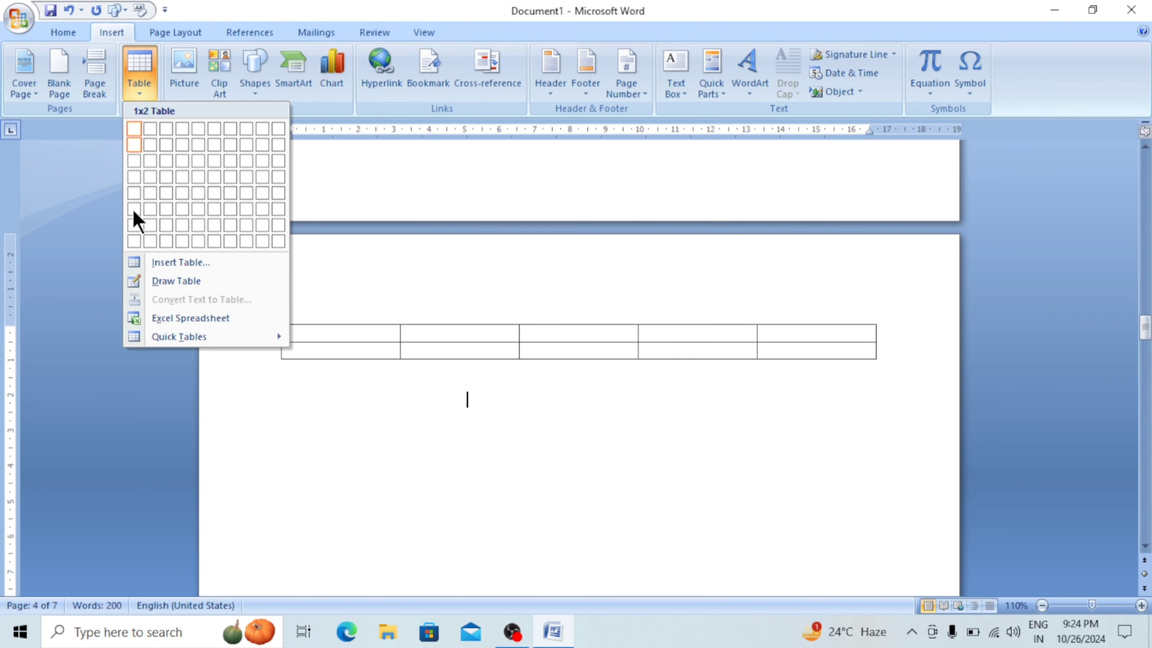
pyautogui.click(202, 281)
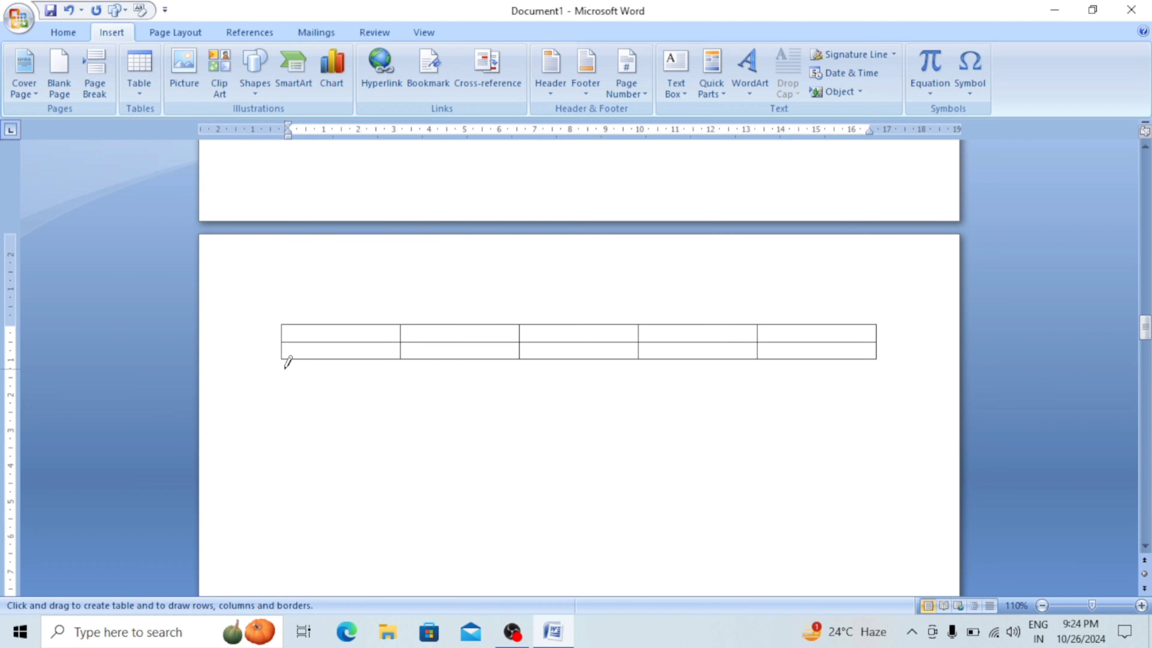
pyautogui.moveTo(504, 476); pyautogui.dragTo(277, 392)
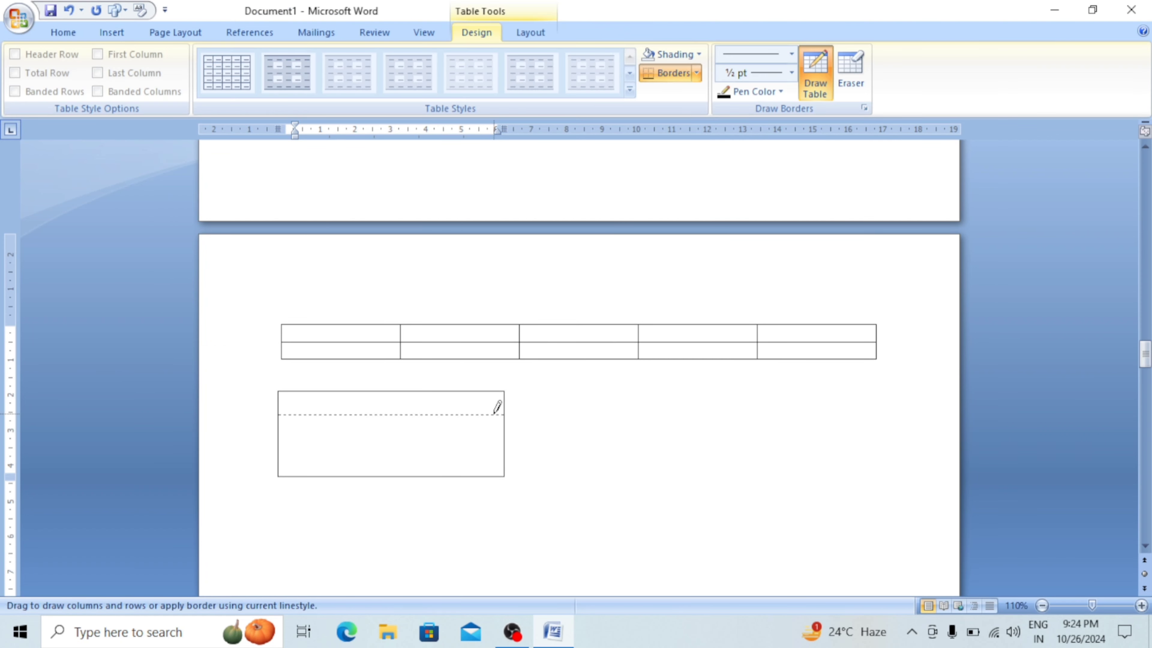
pyautogui.moveTo(495, 413); pyautogui.dragTo(305, 450)
pyautogui.moveTo(477, 451); pyautogui.dragTo(476, 453)
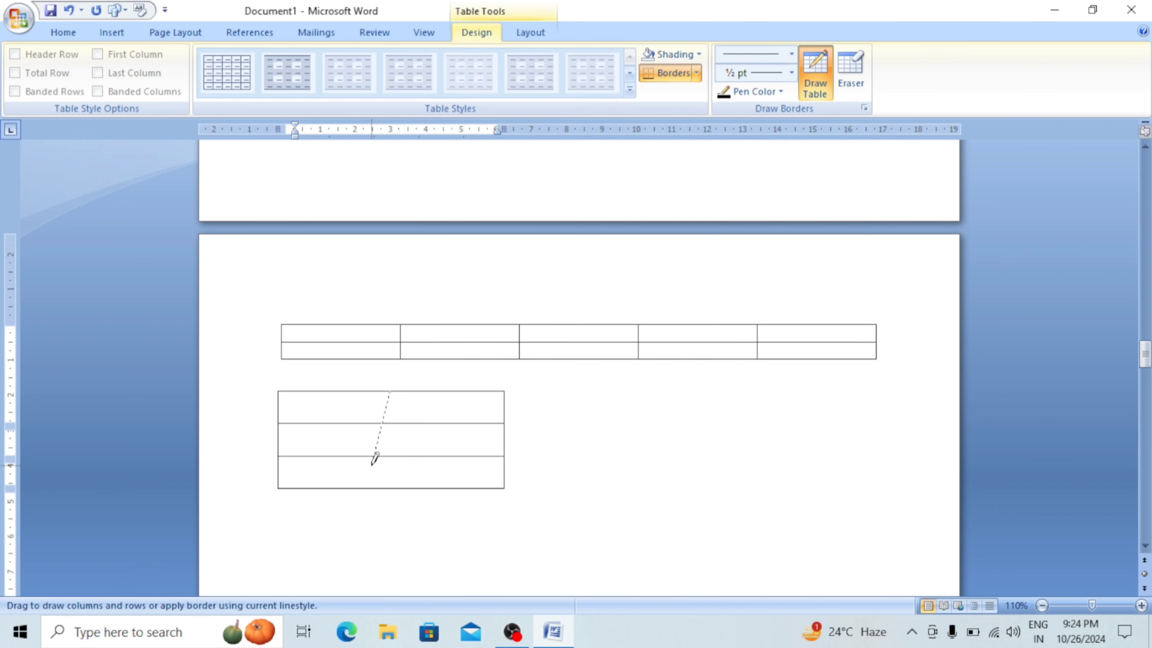
pyautogui.moveTo(390, 479); pyautogui.dragTo(390, 481)
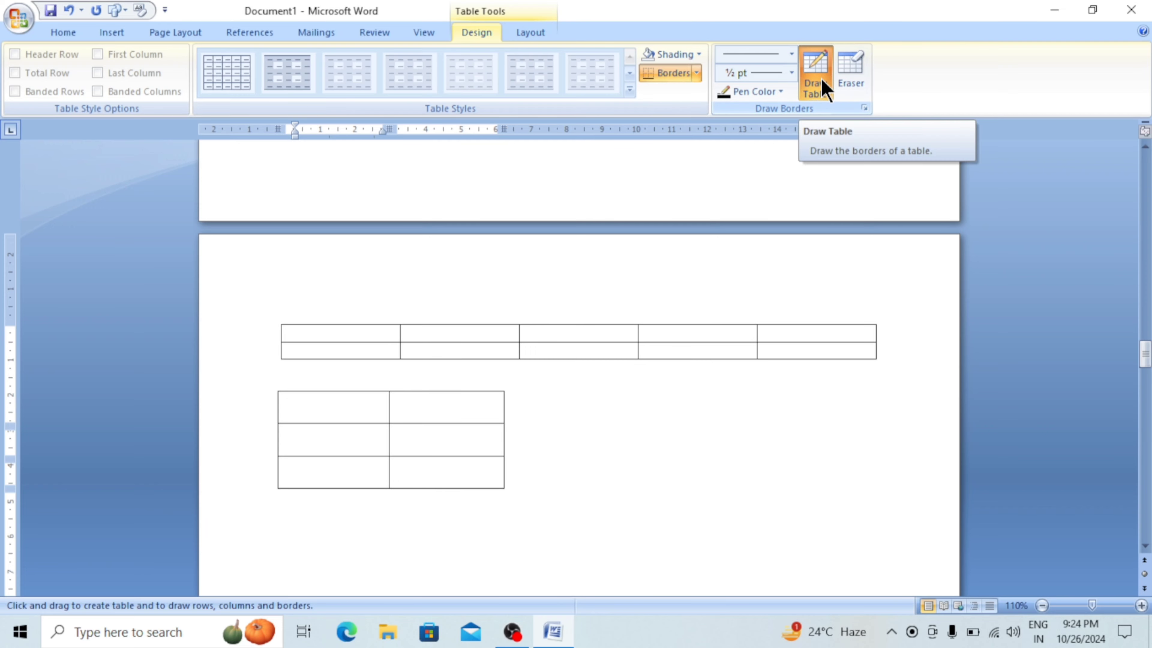
# - Keeping the ½ pt border weight, erase the right borders of the second- and third-row cells
pyautogui.click(823, 97)
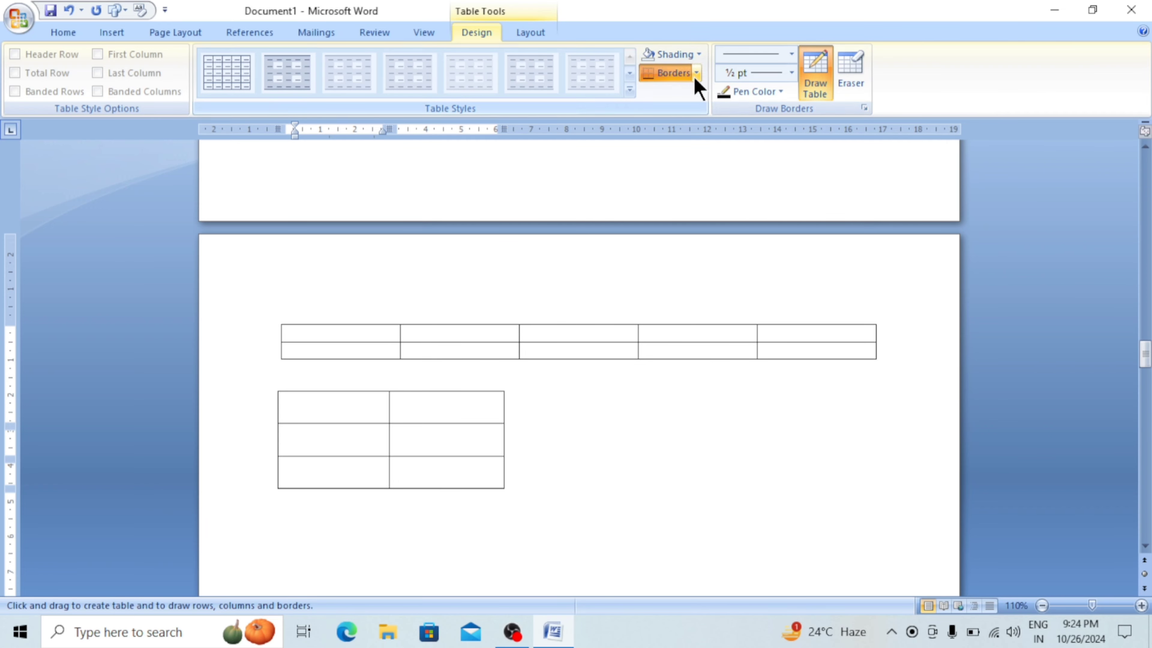
pyautogui.click(791, 56)
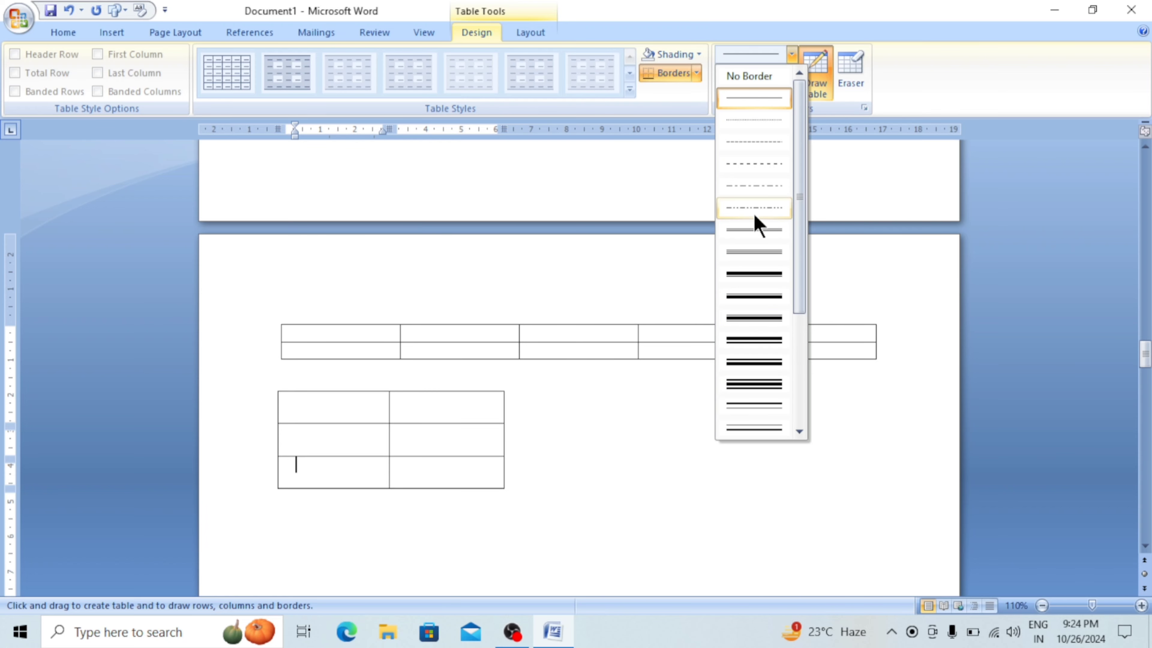
pyautogui.click(689, 179)
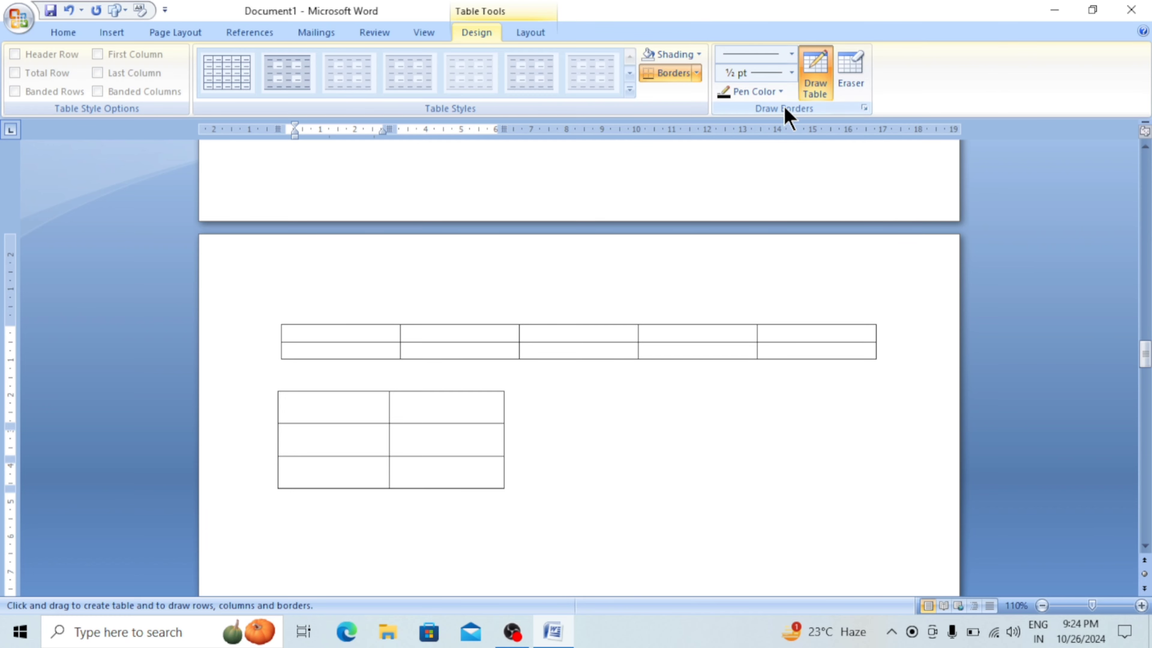
pyautogui.click(791, 73)
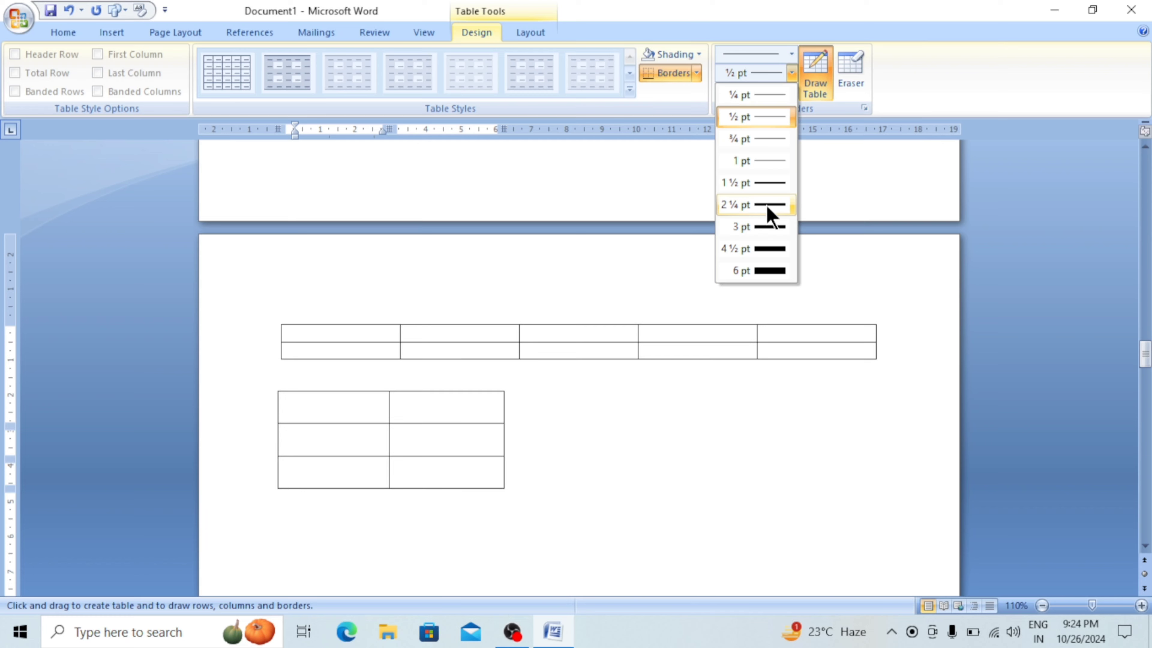
pyautogui.click(848, 283)
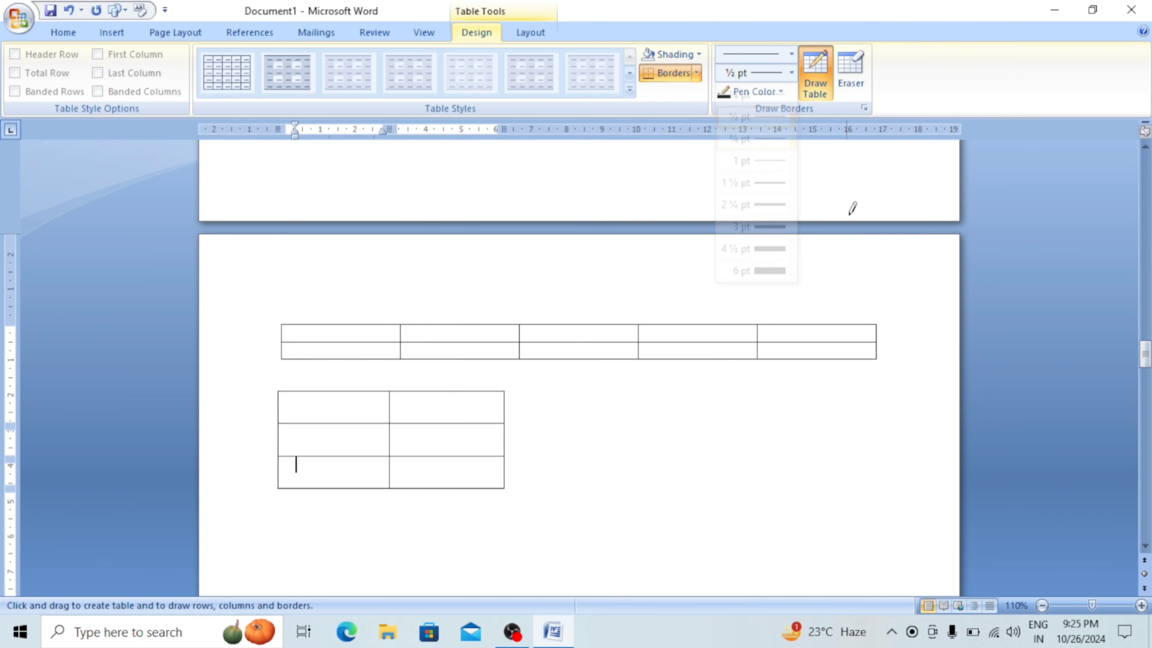
pyautogui.click(858, 75)
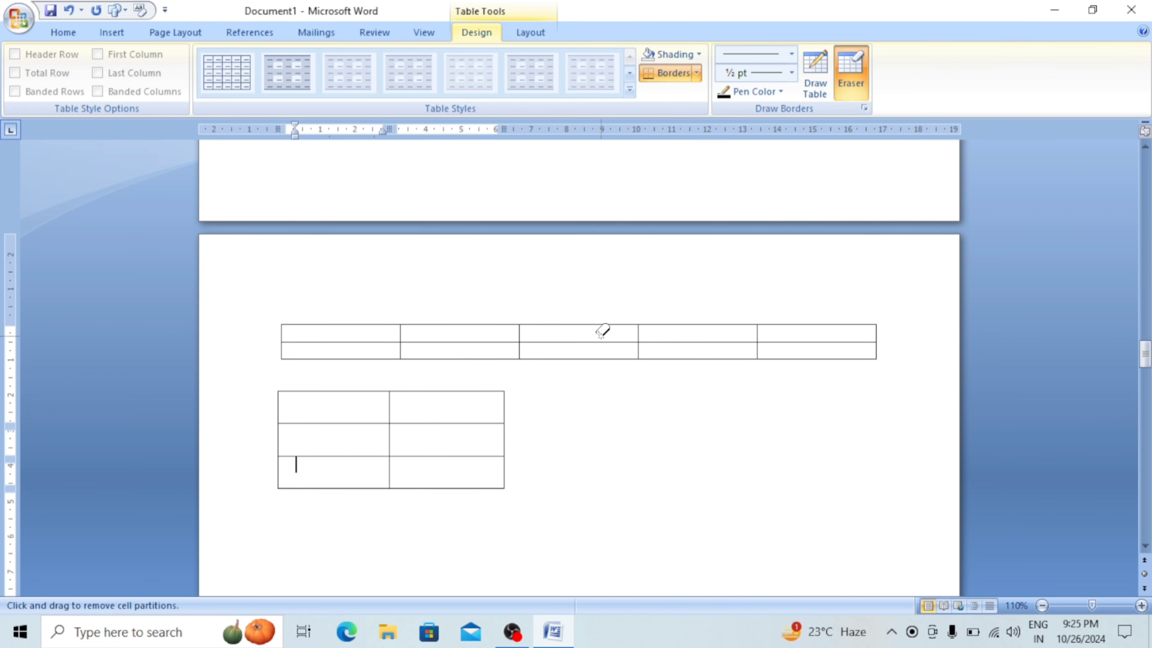
pyautogui.click(505, 439)
pyautogui.click(504, 472)
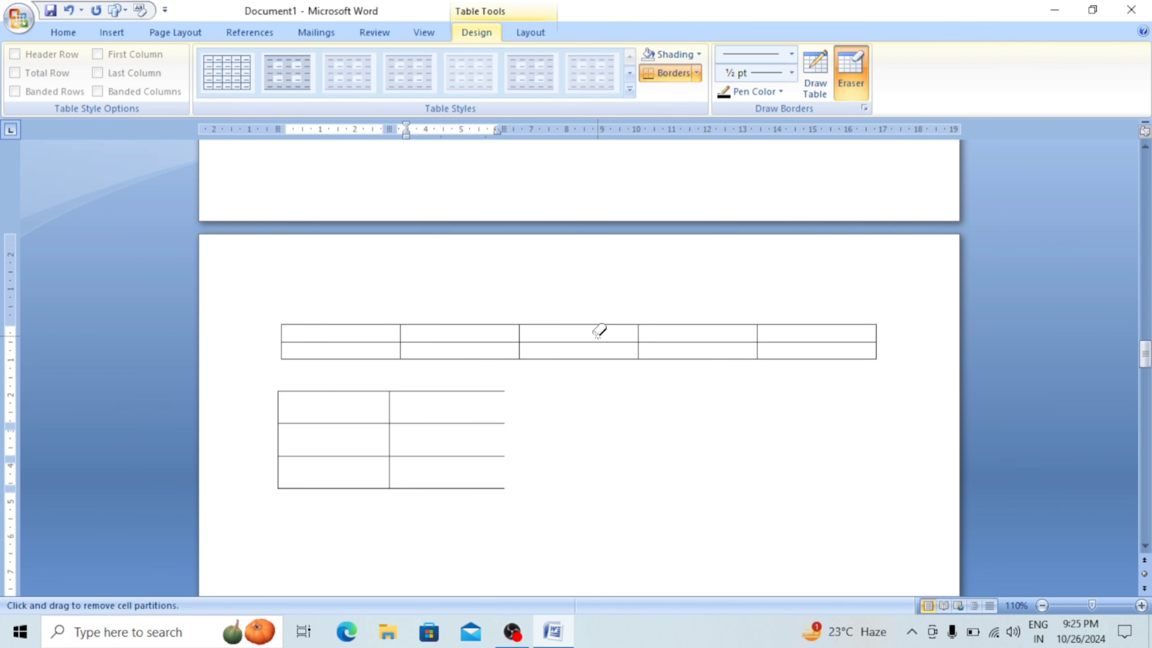
pyautogui.click(698, 54)
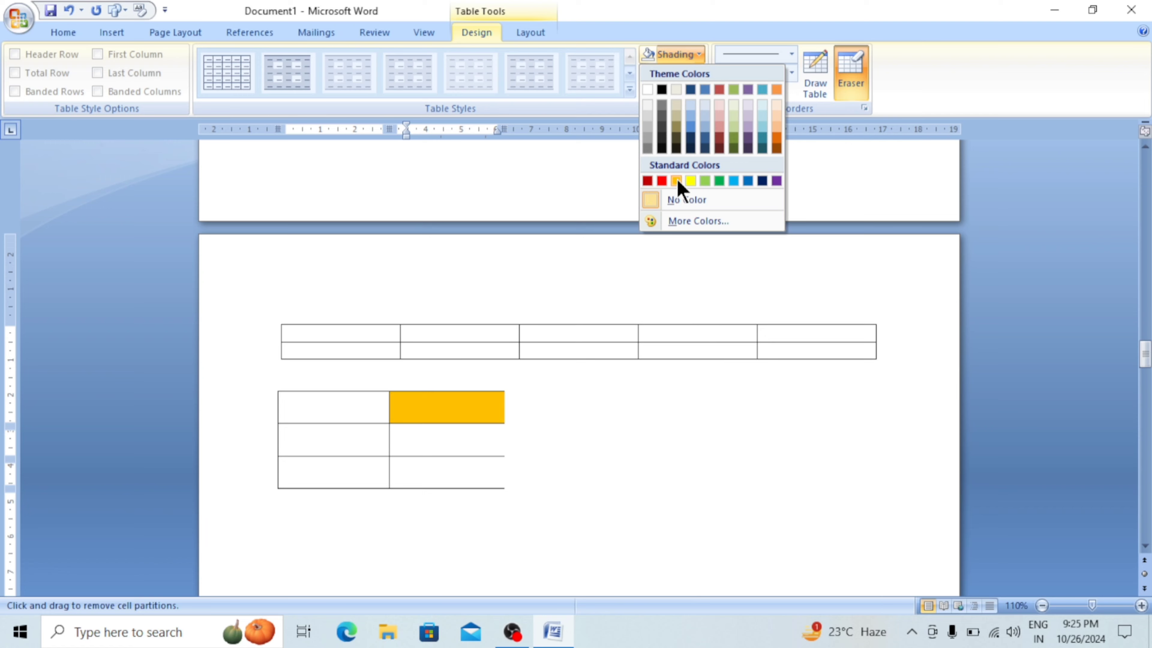
# - Shade the top-right cell green and apply a light green banded table style
pyautogui.click(720, 181)
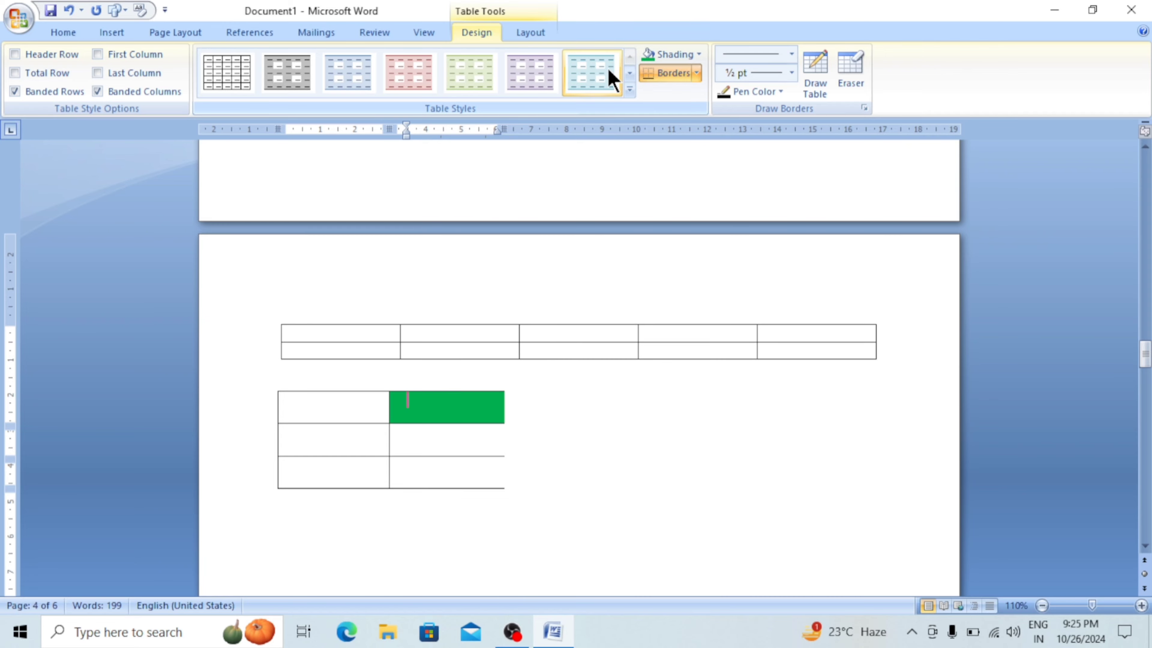
pyautogui.click(630, 89)
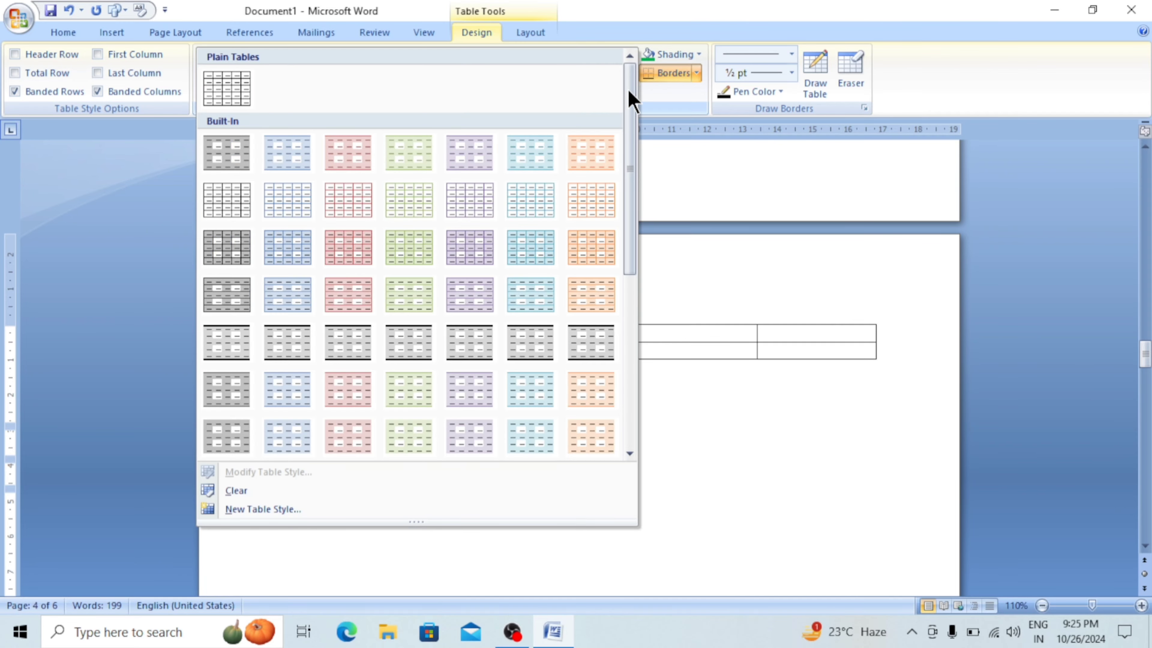
pyautogui.scroll(-3, 451, 345)
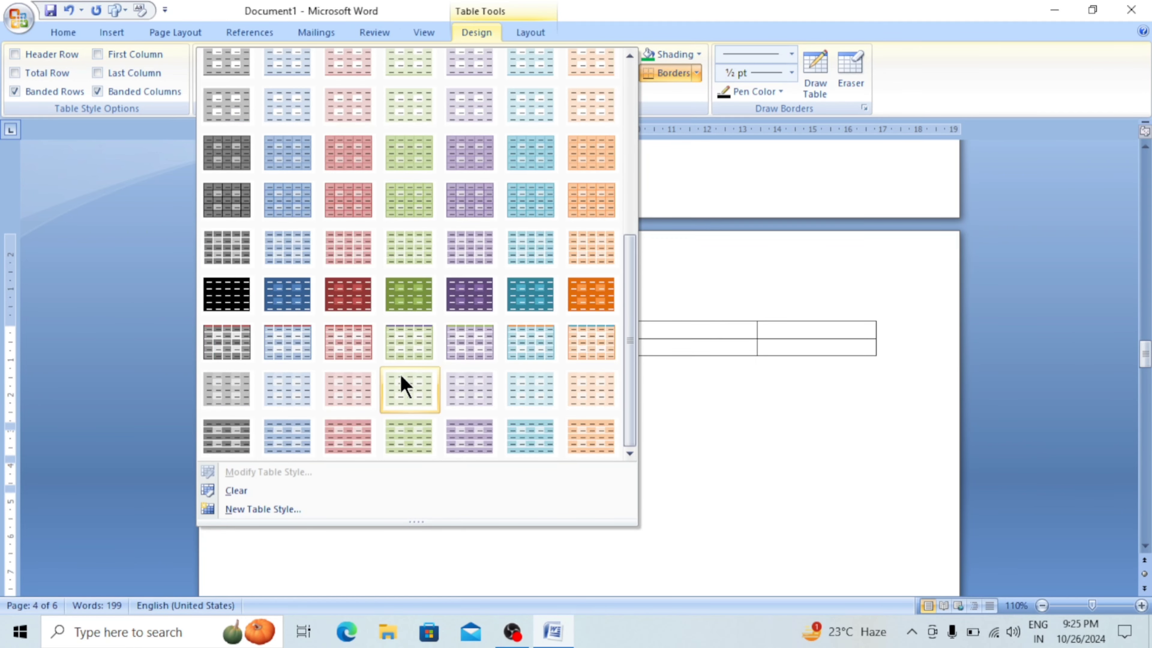
pyautogui.click(419, 257)
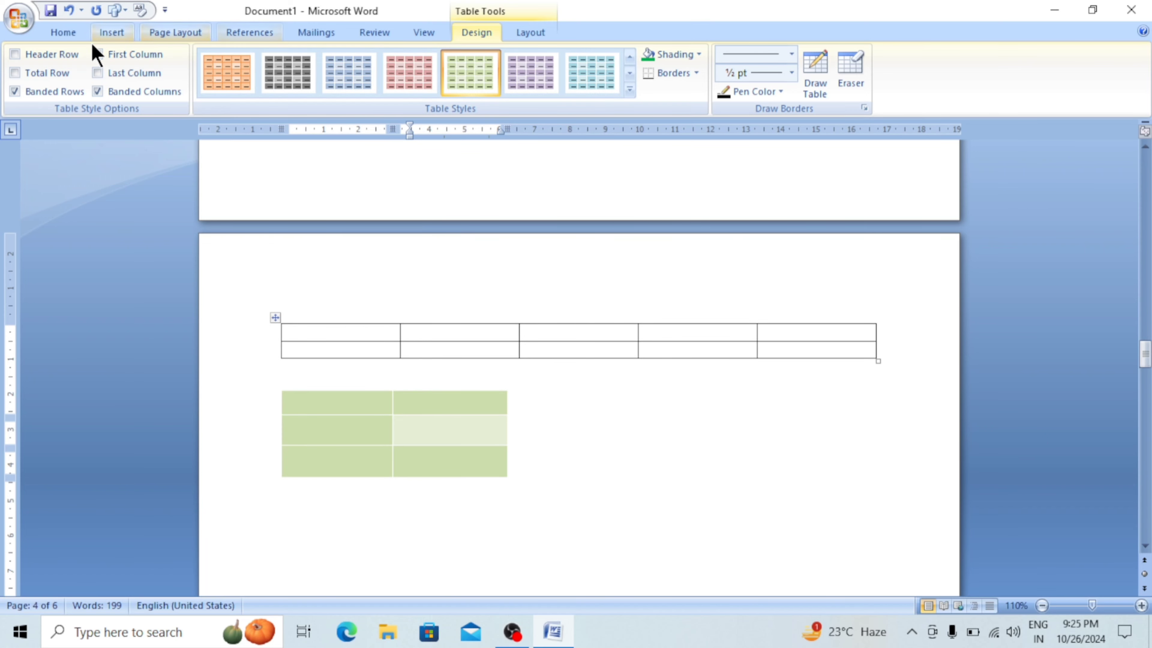
pyautogui.click(124, 33)
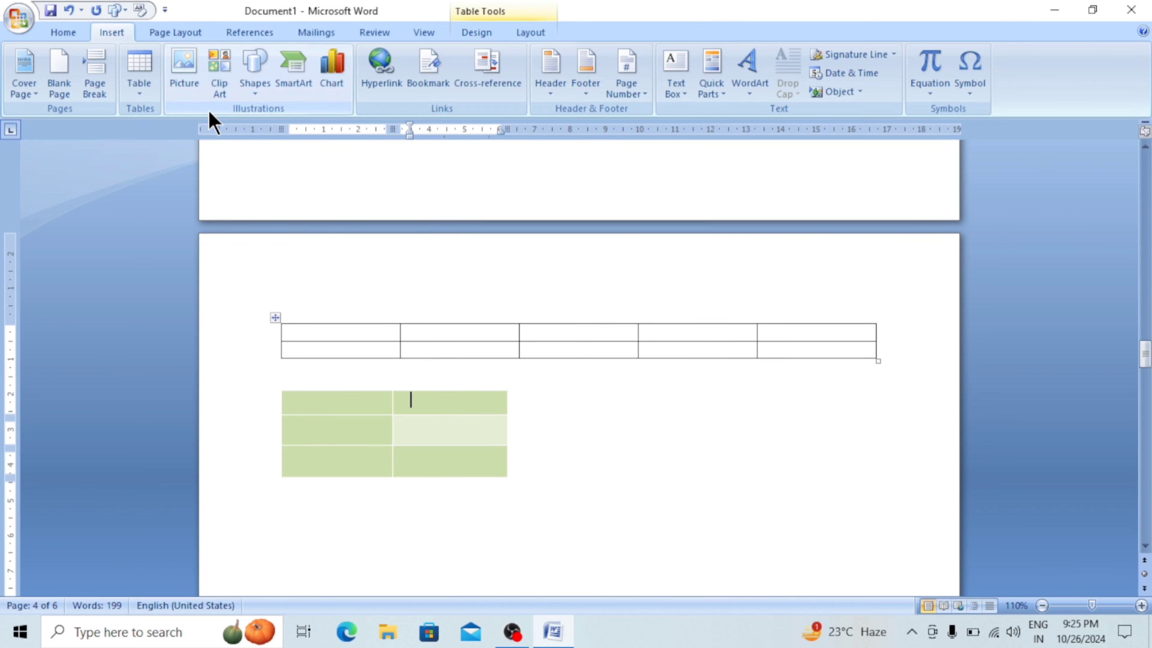
# - Insert the picture 'download (1)' from Sample Pictures just below the green table
pyautogui.scroll(-5, 293, 296)
pyautogui.click(293, 295)
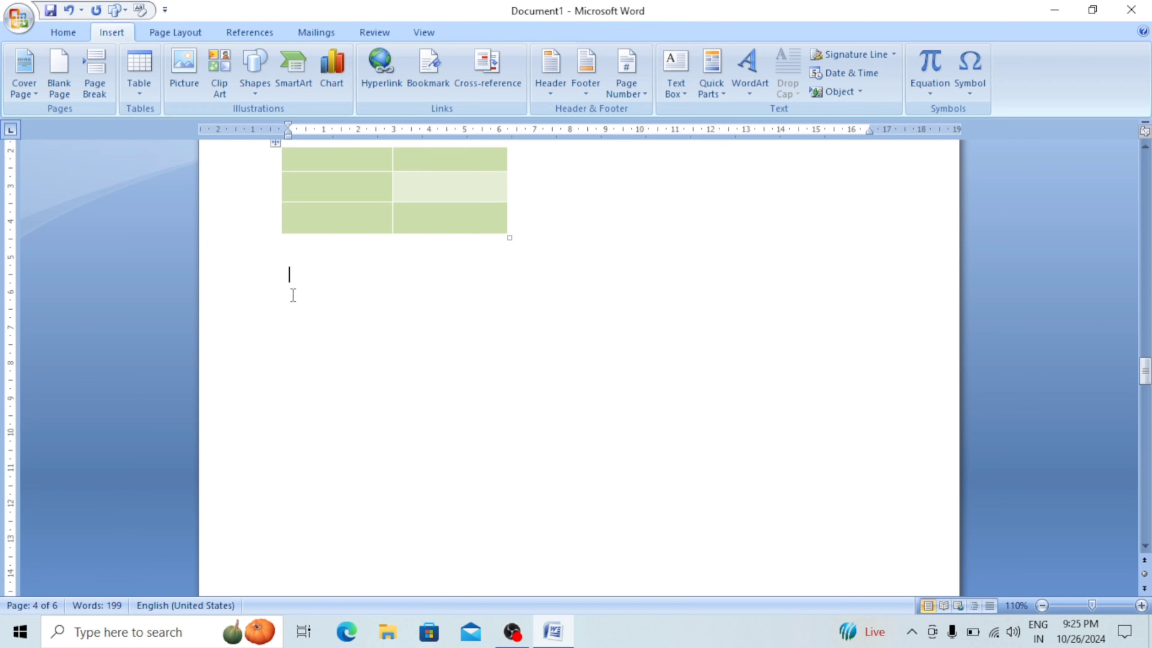
pyautogui.click(187, 62)
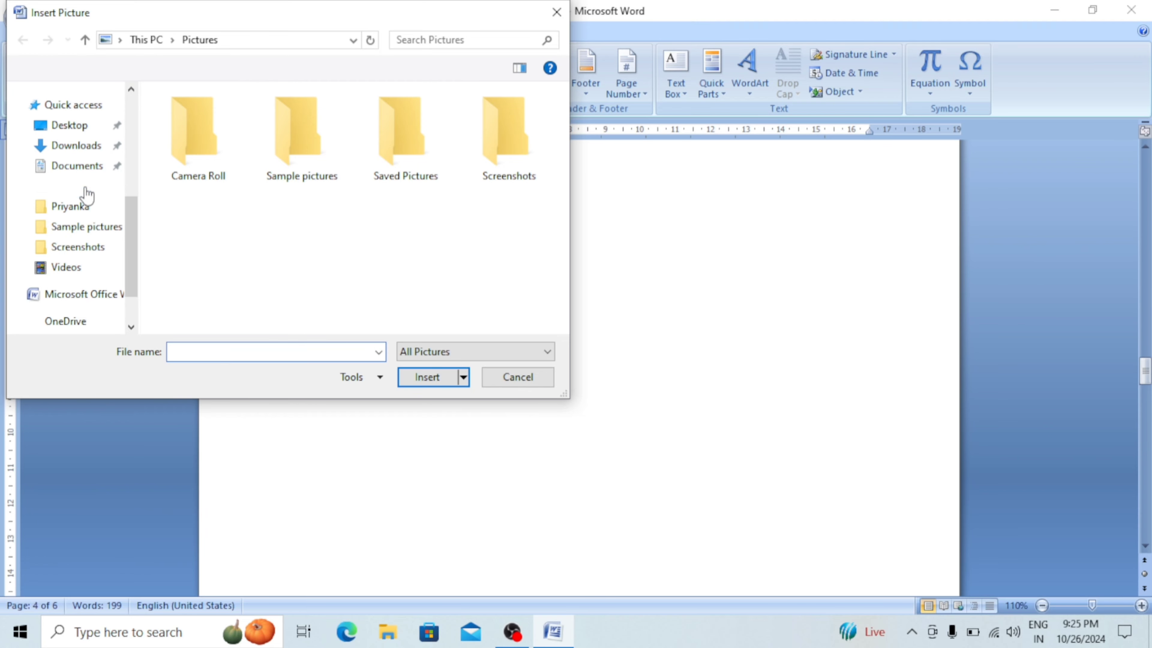
pyautogui.doubleClick(303, 158)
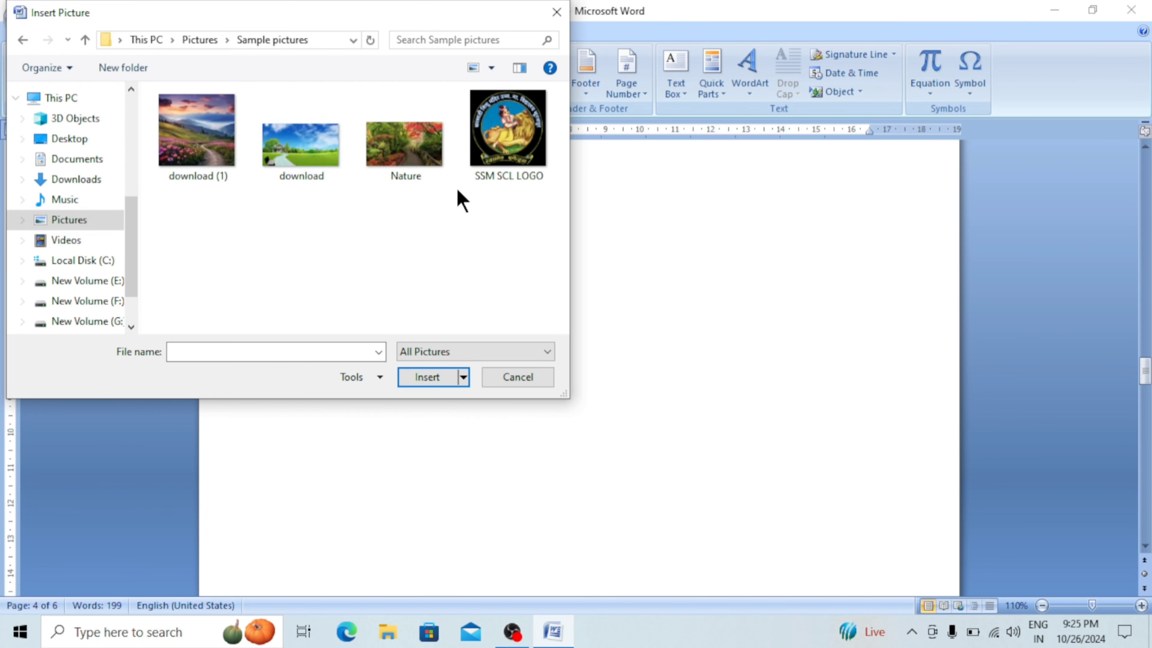
pyautogui.doubleClick(206, 149)
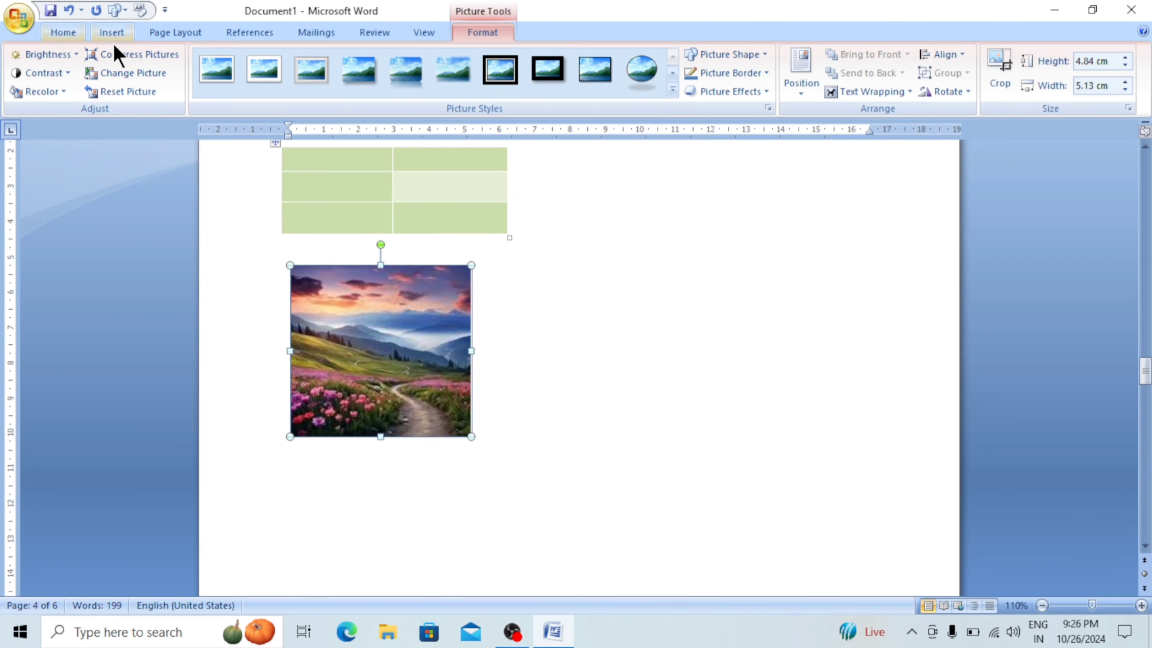
pyautogui.click(126, 37)
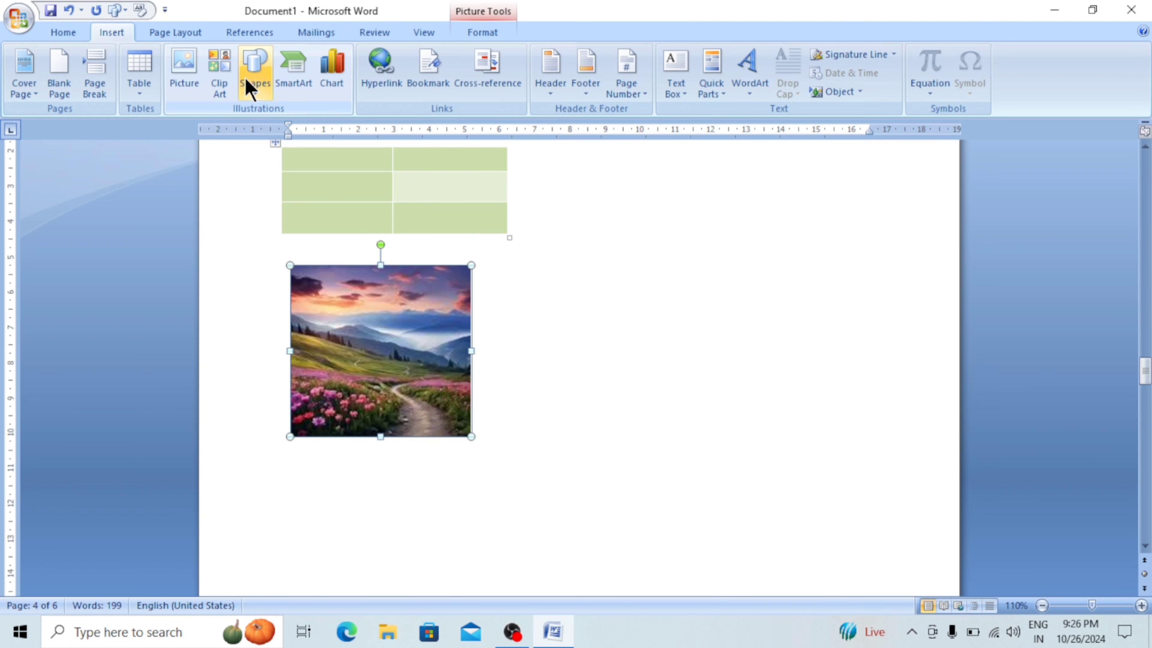
# - Insert the rabbit clip art found by searching clip art for 'animal'
pyautogui.click(220, 78)
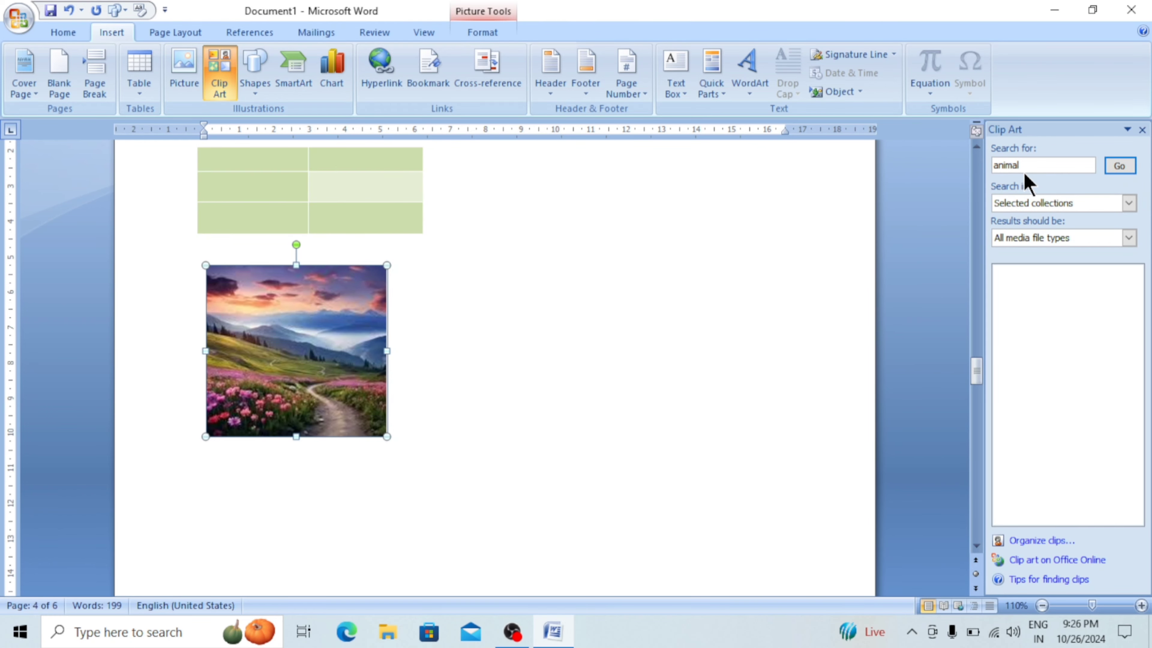
pyautogui.click(1118, 166)
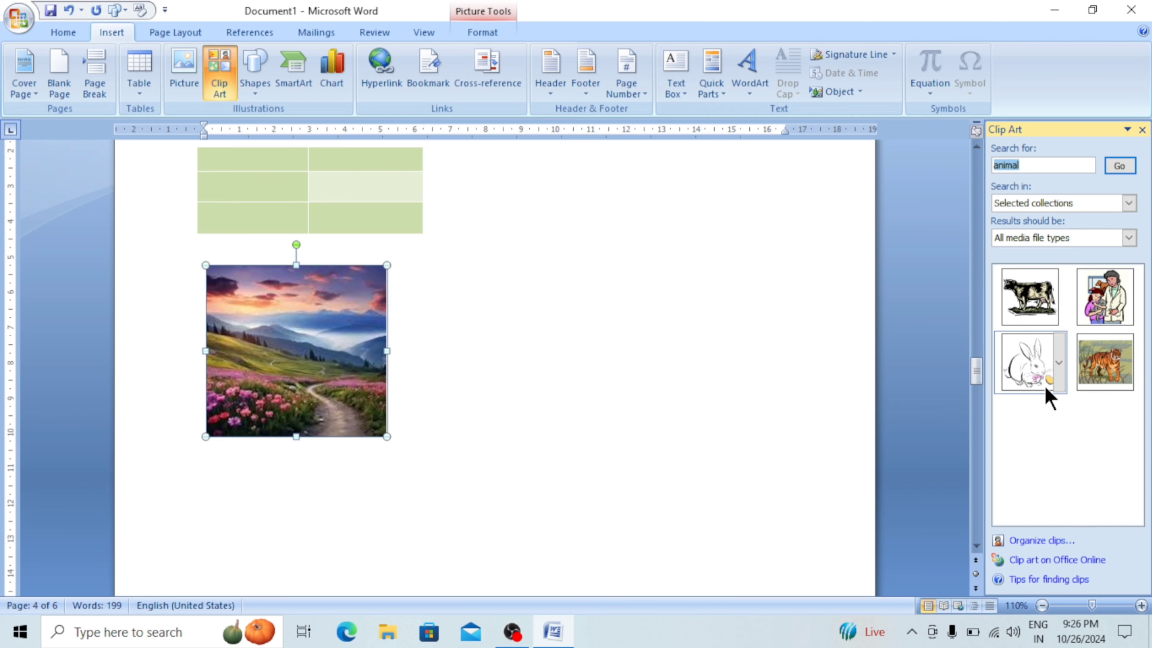
pyautogui.click(1030, 358)
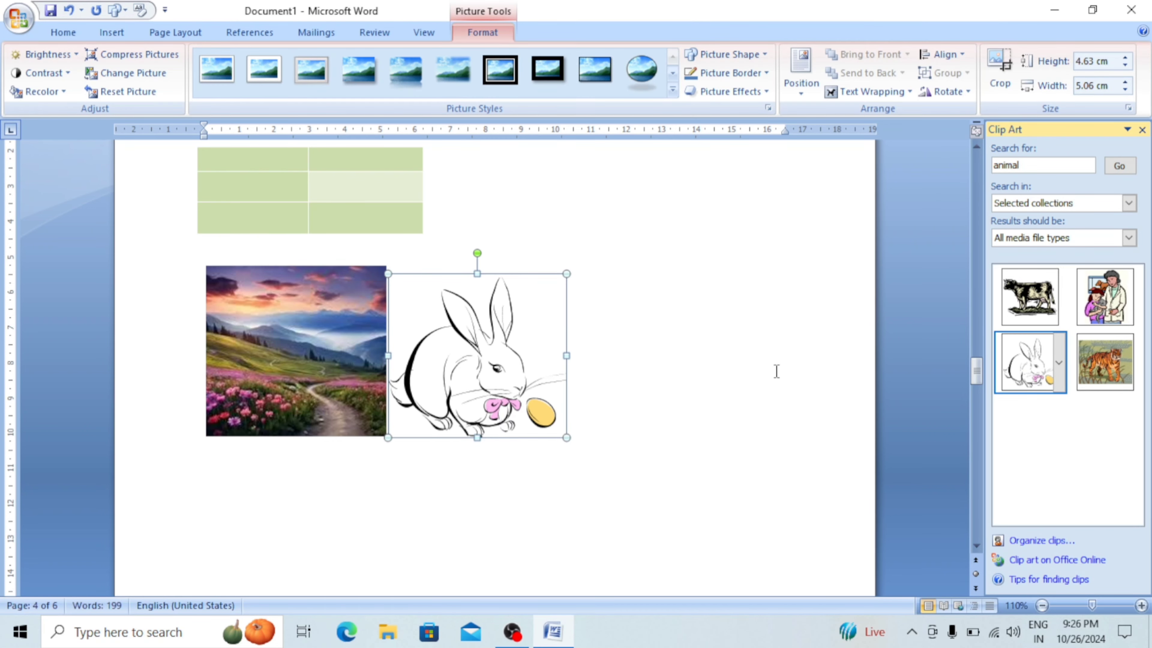
# - Clear the search term and add the black hammer-and-nails clip art beside the rabbit
pyautogui.doubleClick(1028, 166)
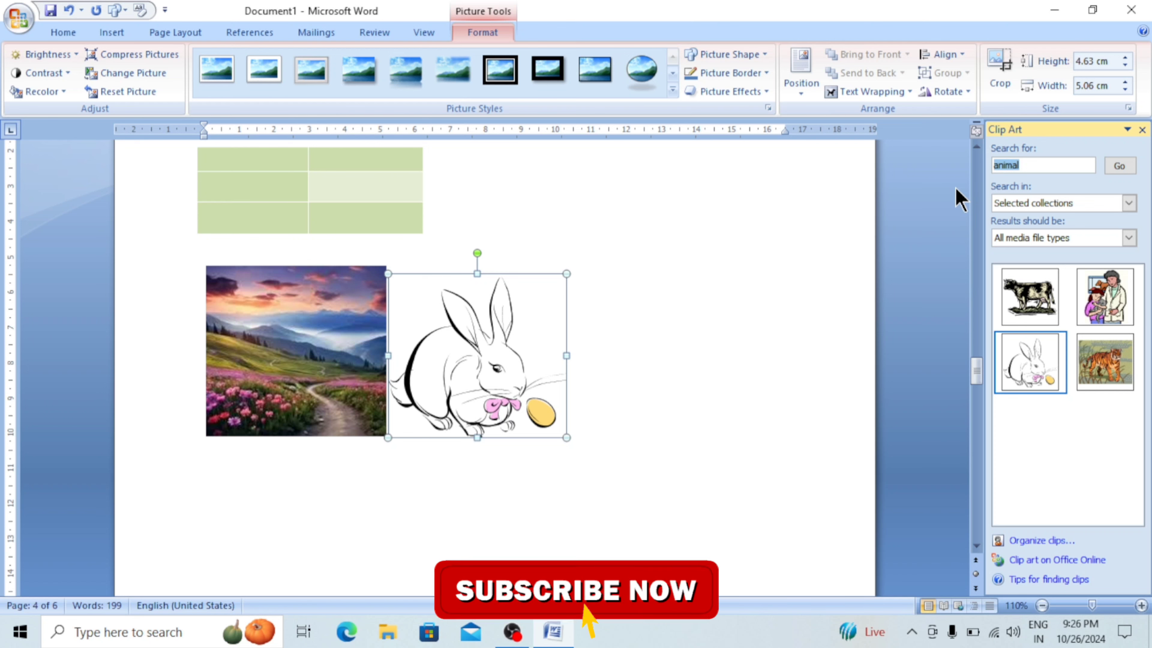
pyautogui.press('BackSpace')
pyautogui.click(1120, 167)
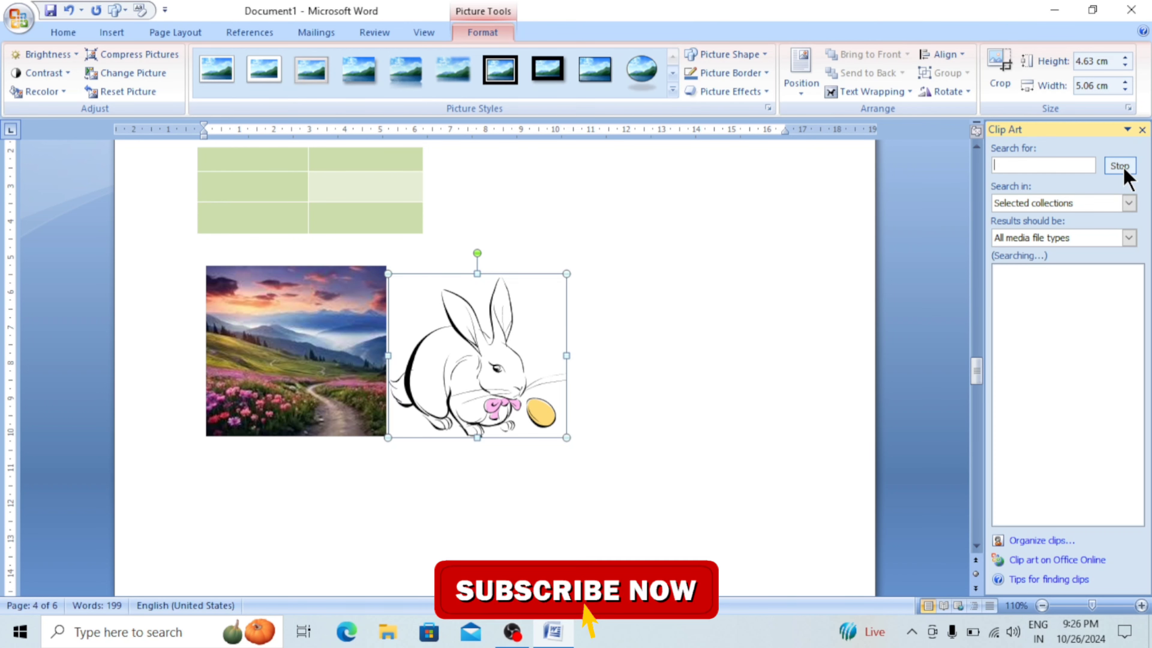
pyautogui.moveTo(1140, 293)
pyautogui.mouseDown()
pyautogui.moveTo(1144, 404)
pyautogui.moveTo(1138, 300)
pyautogui.mouseUp()
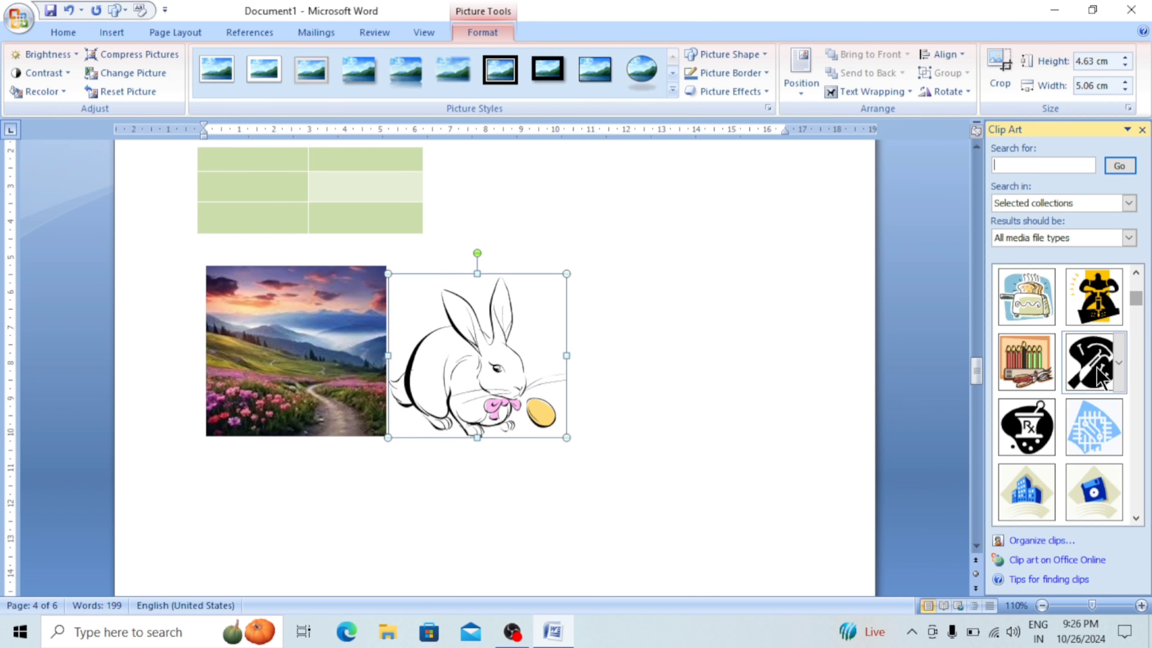
pyautogui.click(1091, 362)
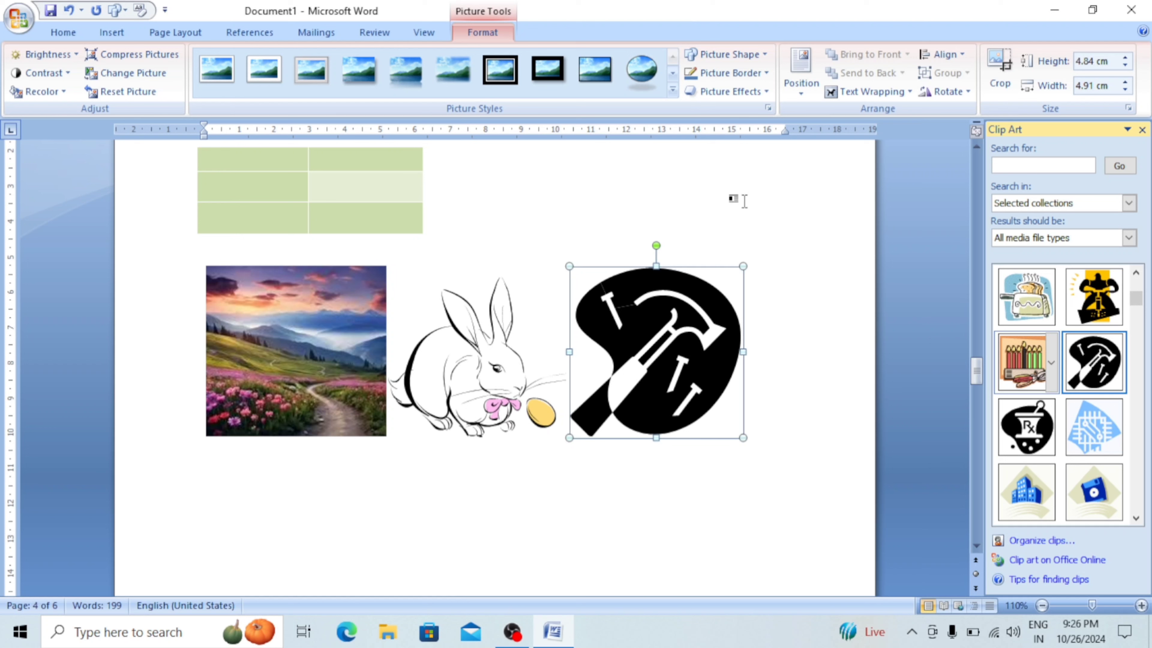
pyautogui.click(1025, 166)
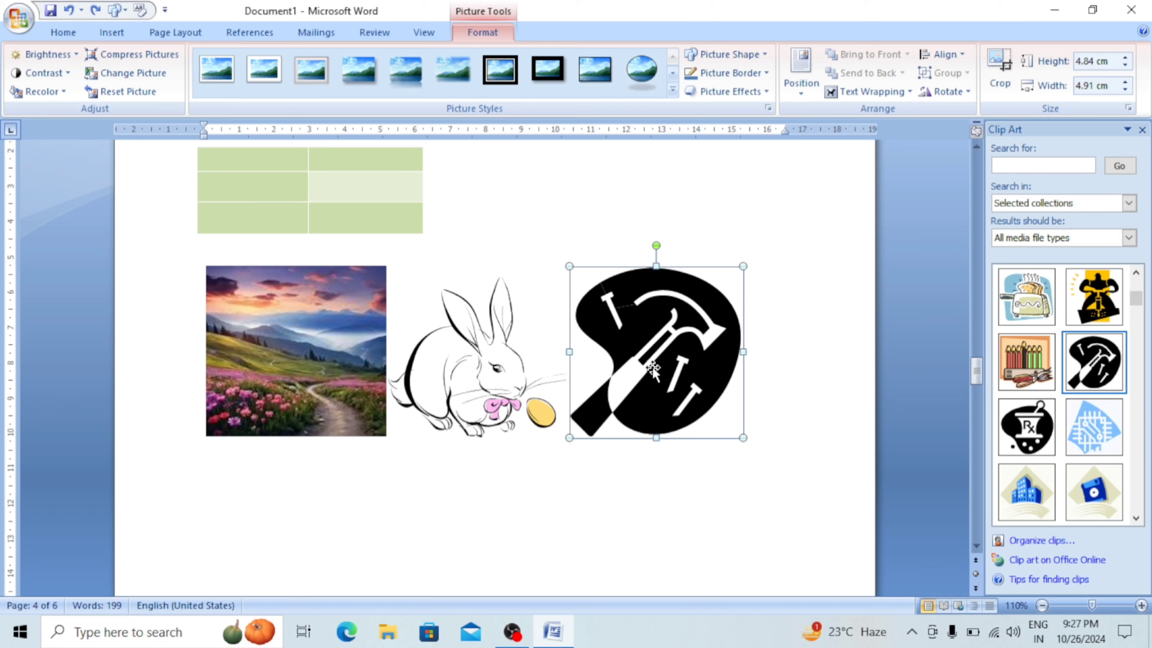
pyautogui.moveTo(653, 362)
pyautogui.mouseDown()
pyautogui.moveTo(660, 354)
pyautogui.moveTo(641, 356)
pyautogui.mouseUp()
# - Set the hammer clip art's text wrapping to Through and position it right of the rabbit
pyautogui.rightClick(639, 353)
pyautogui.moveTo(699, 537)
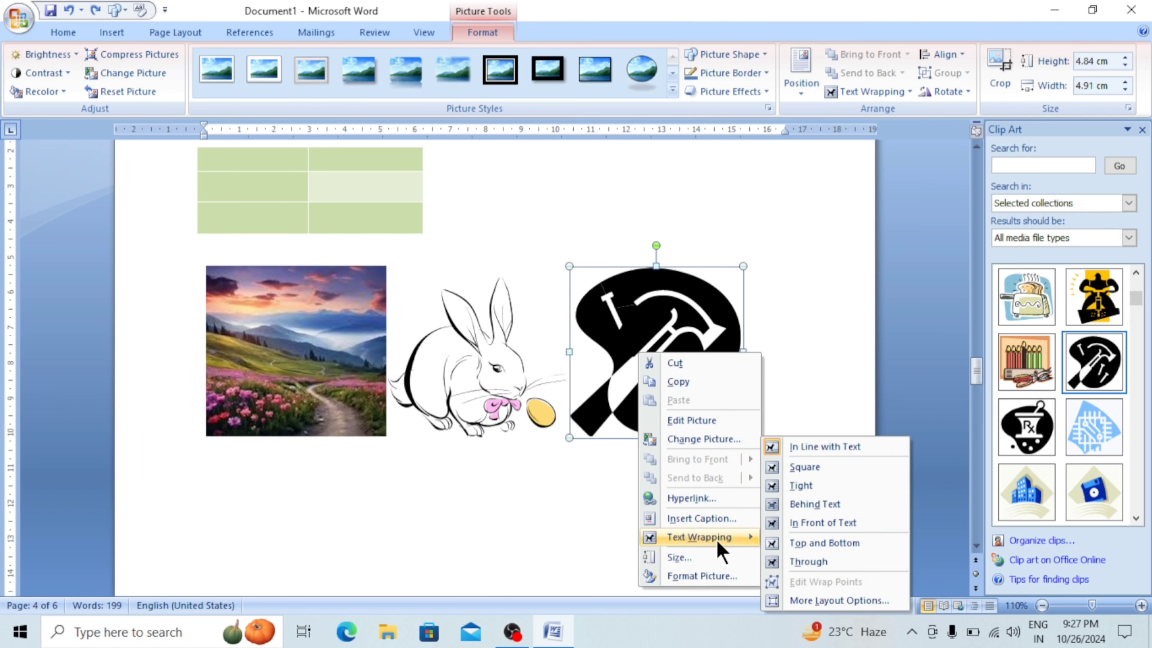
pyautogui.click(808, 561)
pyautogui.moveTo(657, 354); pyautogui.dragTo(515, 285)
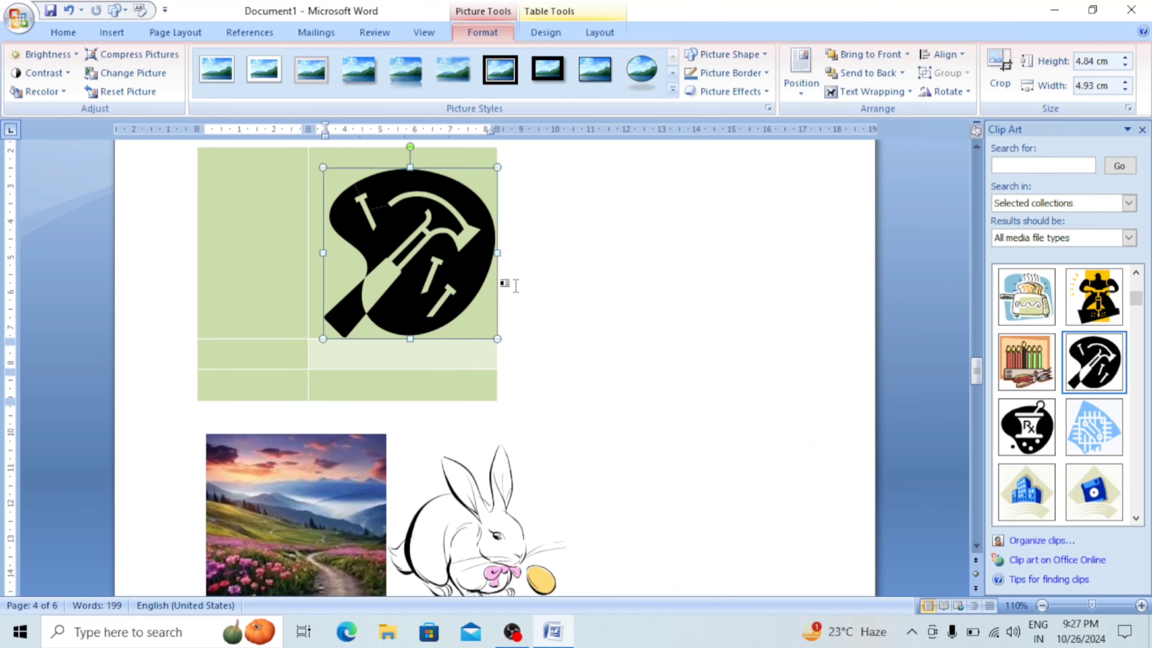
pyautogui.moveTo(408, 293)
pyautogui.mouseDown()
pyautogui.moveTo(730, 511)
pyautogui.moveTo(724, 391)
pyautogui.mouseUp()
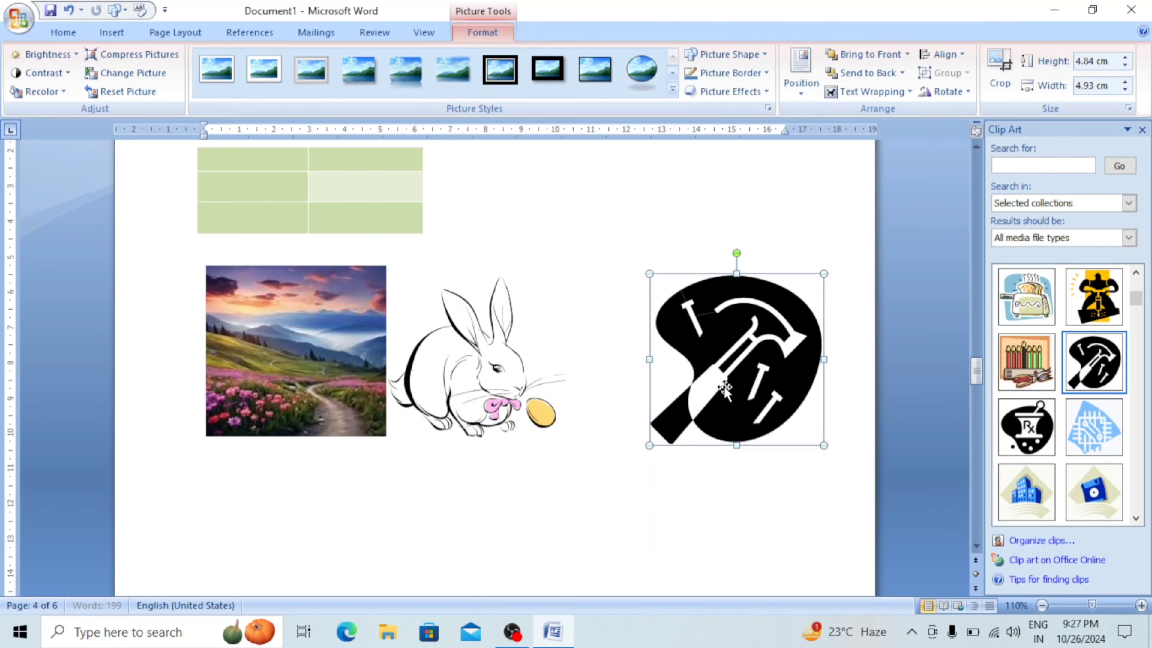
pyautogui.click(568, 420)
# - Bring up the Shapes gallery from the Insert ribbon
pyautogui.click(114, 34)
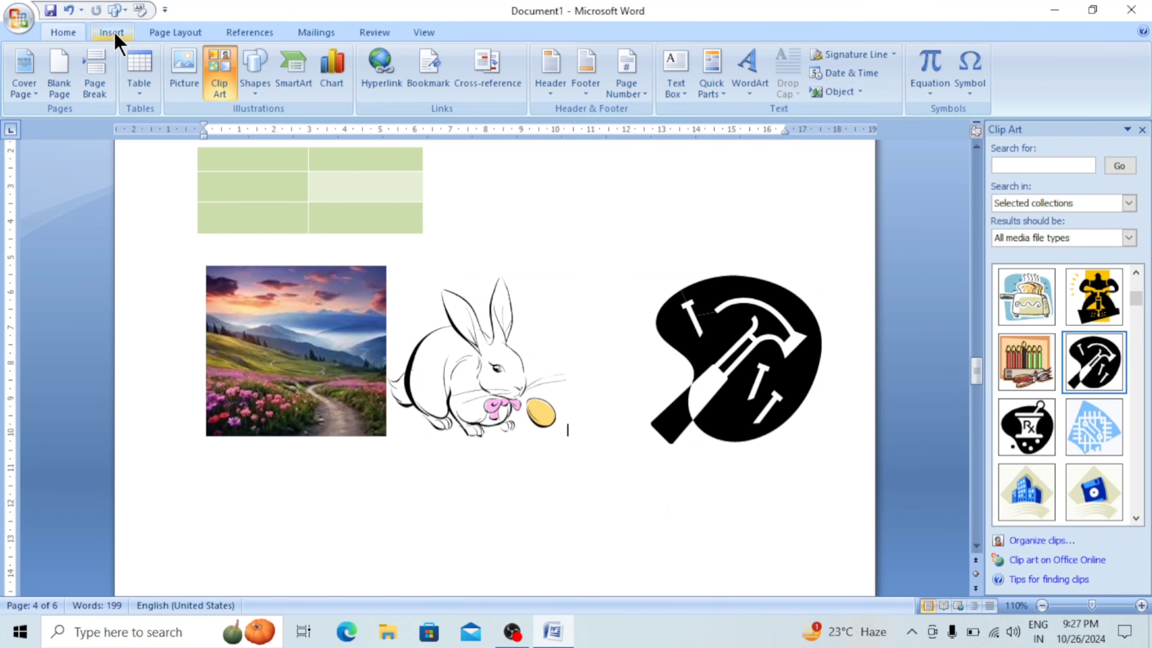
pyautogui.scroll(-1, 270, 108)
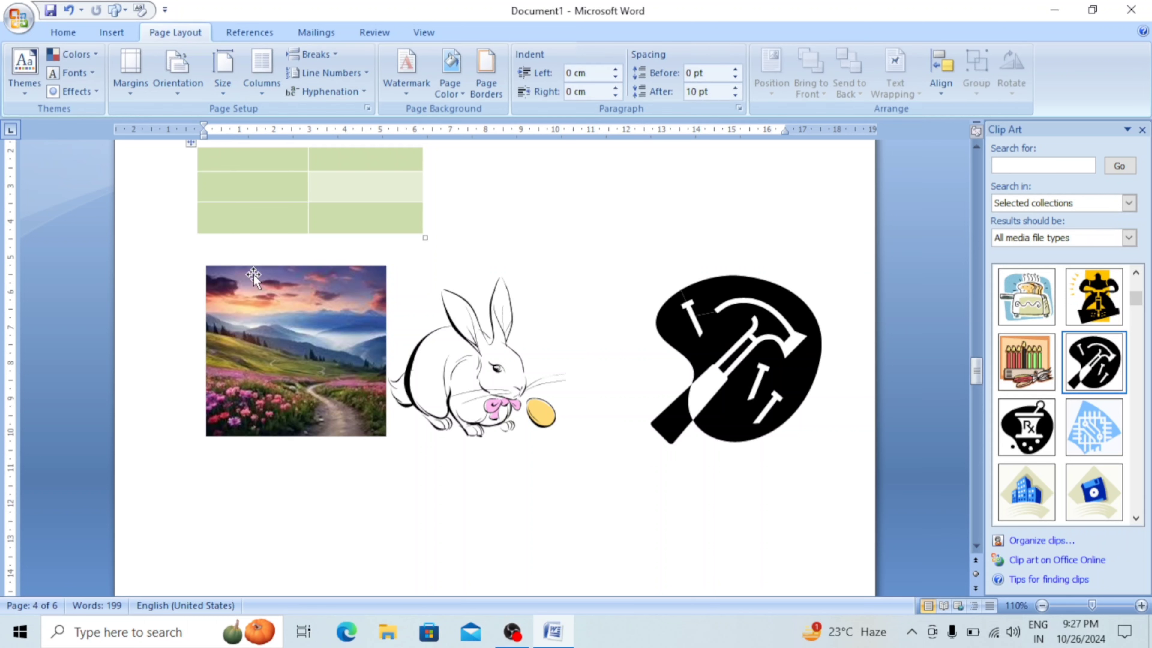
pyautogui.moveTo(219, 504); pyautogui.dragTo(442, 529)
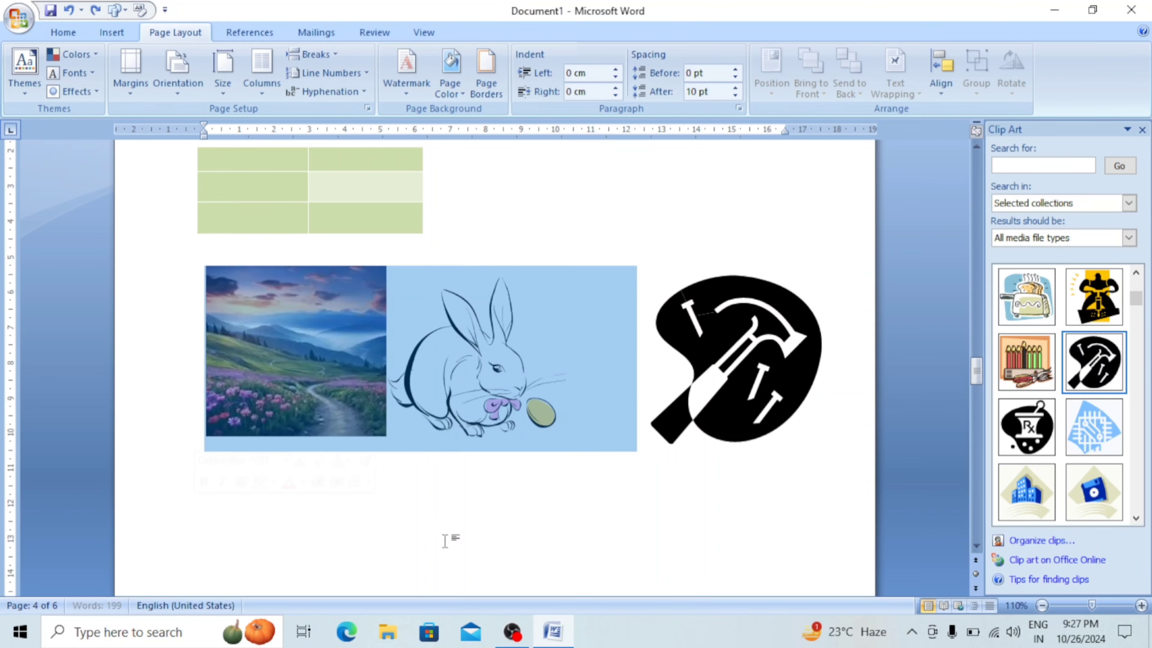
pyautogui.scroll(1, 262, 100)
pyautogui.click(260, 97)
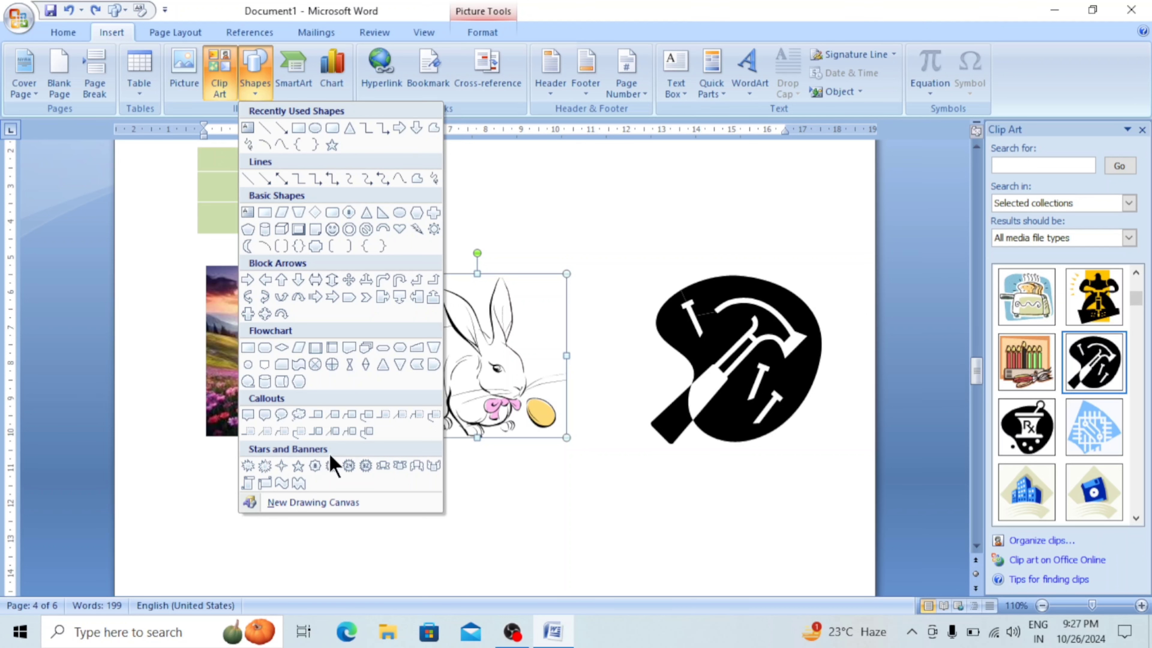
# - Draw a wide smiley face below the pictures and give it a teal filled shape style
pyautogui.click(332, 229)
pyautogui.moveTo(316, 507)
pyautogui.mouseDown()
pyautogui.moveTo(439, 592)
pyautogui.moveTo(426, 581)
pyautogui.mouseUp()
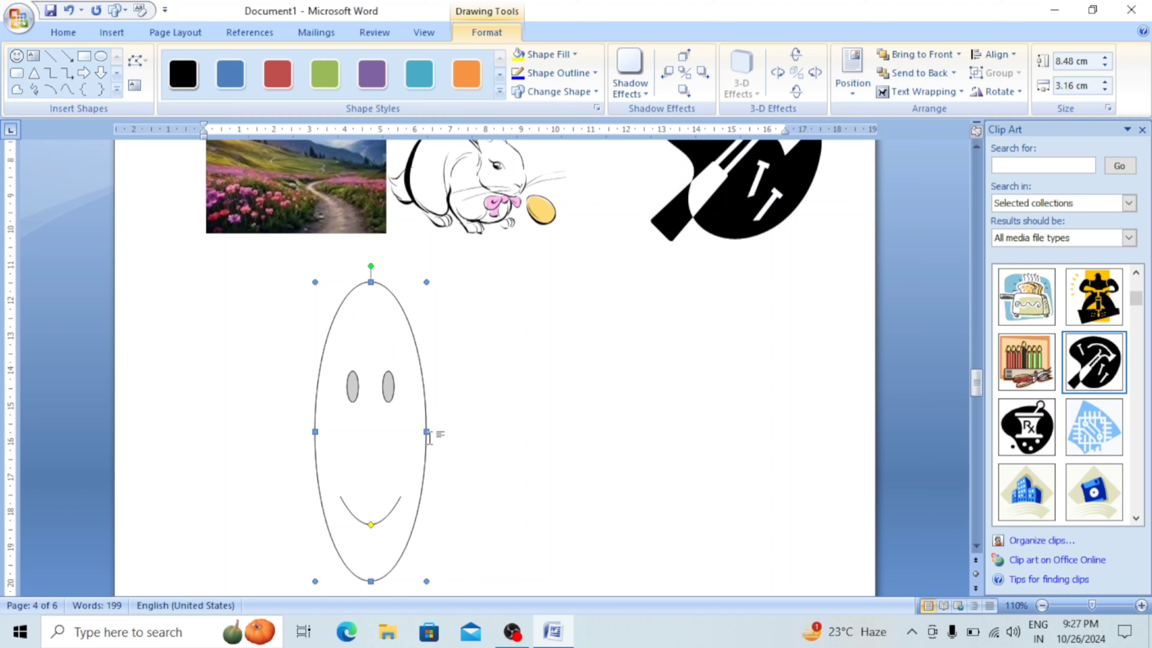
pyautogui.moveTo(425, 427)
pyautogui.mouseDown()
pyautogui.moveTo(446, 443)
pyautogui.moveTo(598, 460)
pyautogui.mouseUp()
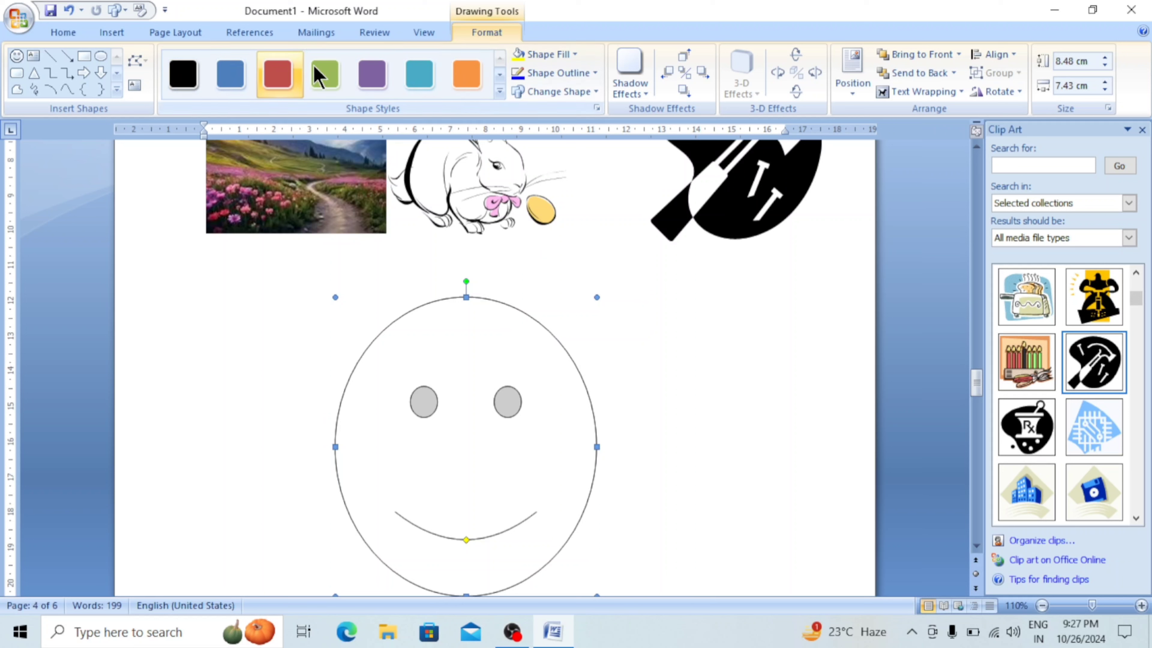
pyautogui.click(379, 78)
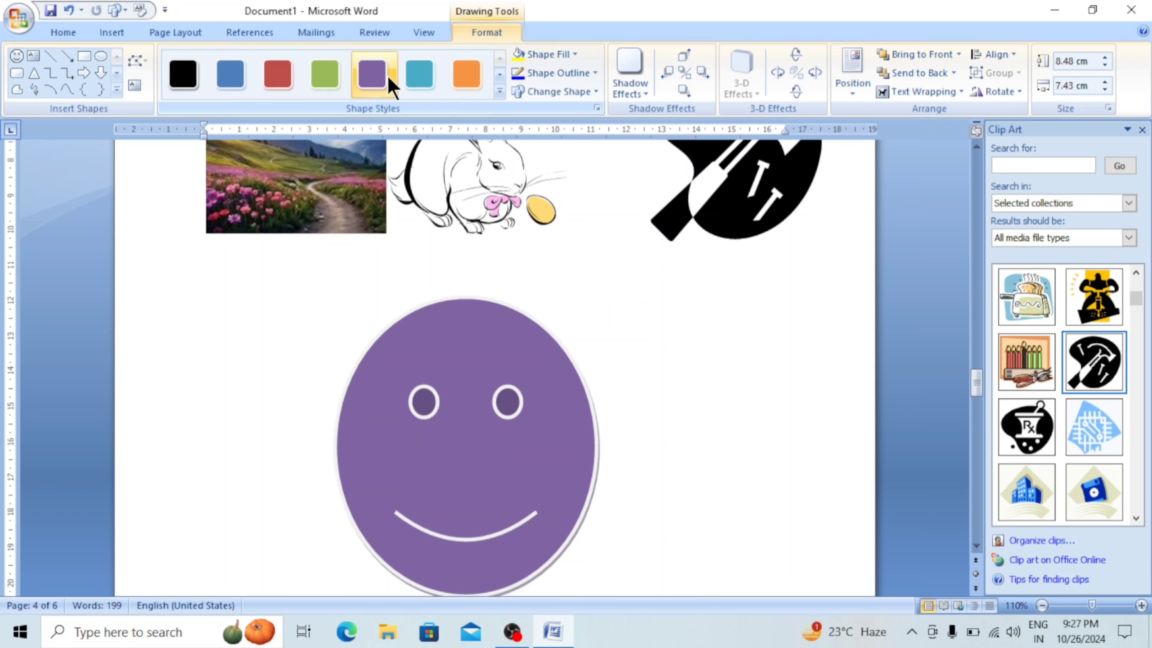
pyautogui.click(423, 84)
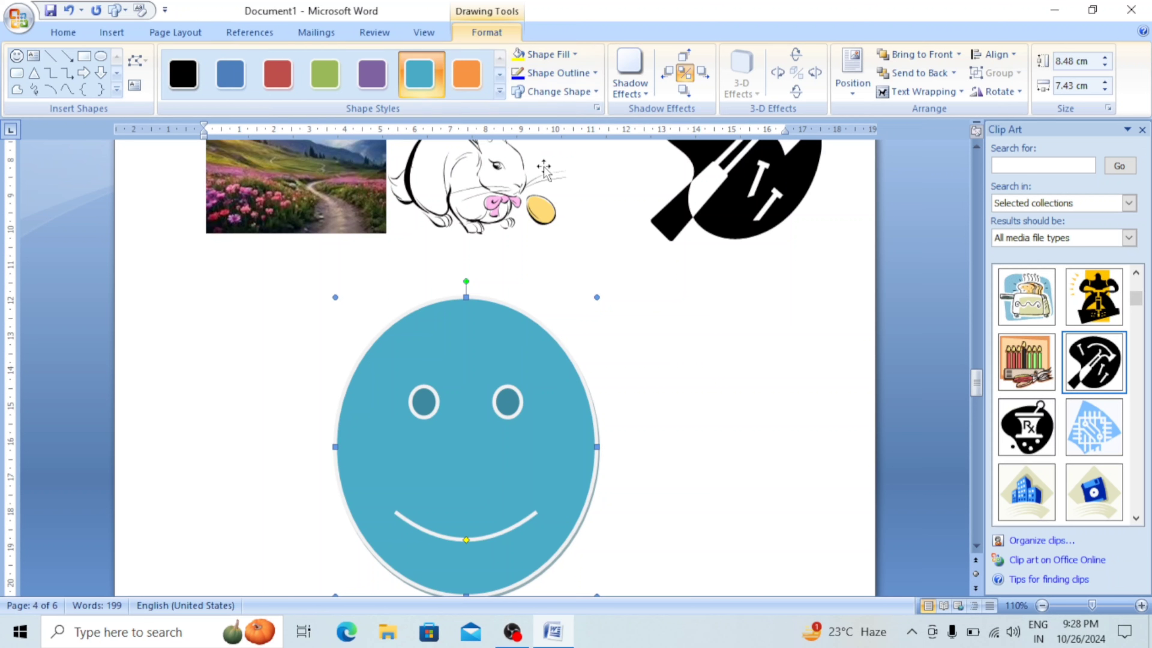
# - Draw a small outlined rectangle to the right of the smiley face
pyautogui.click(112, 33)
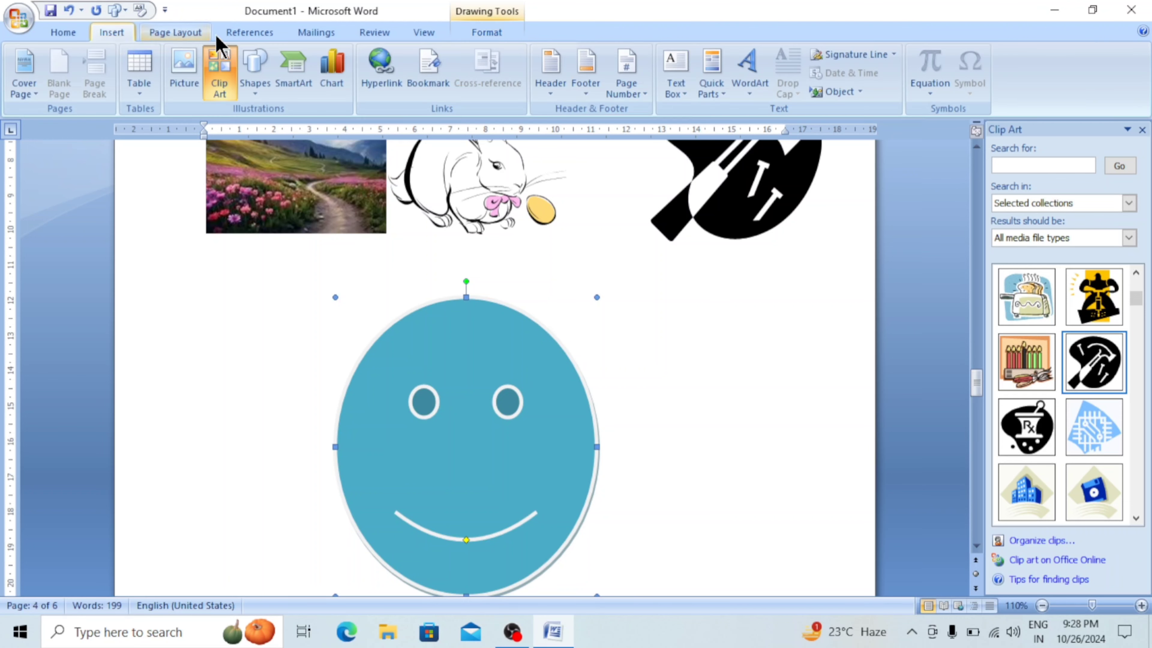
pyautogui.click(253, 91)
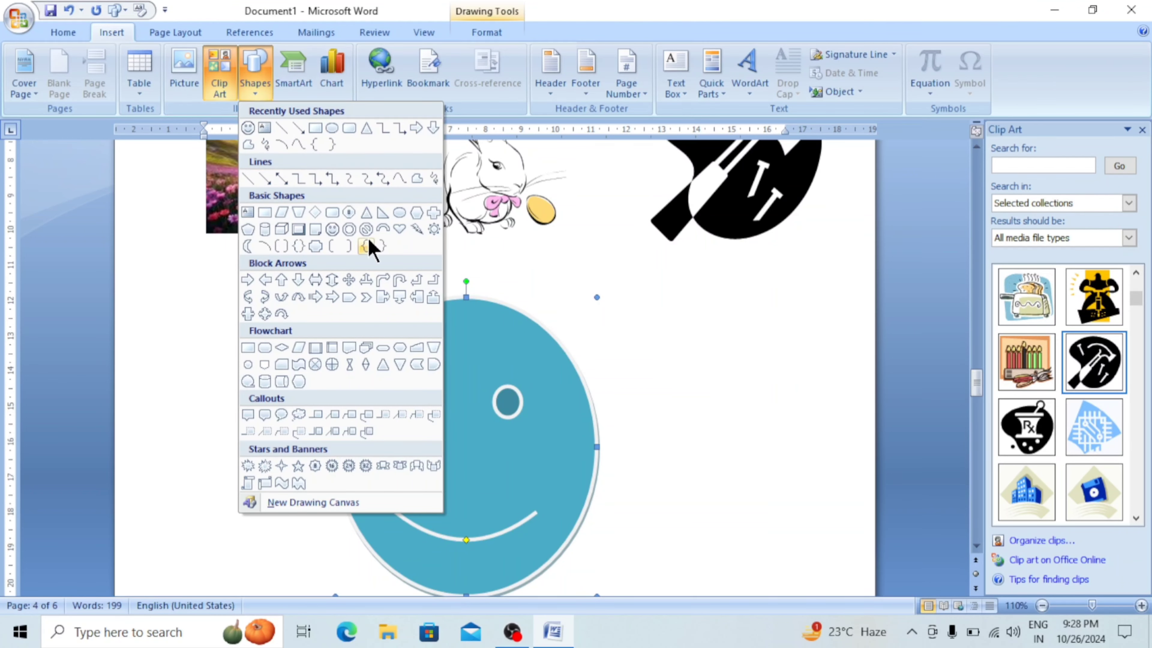
pyautogui.click(265, 212)
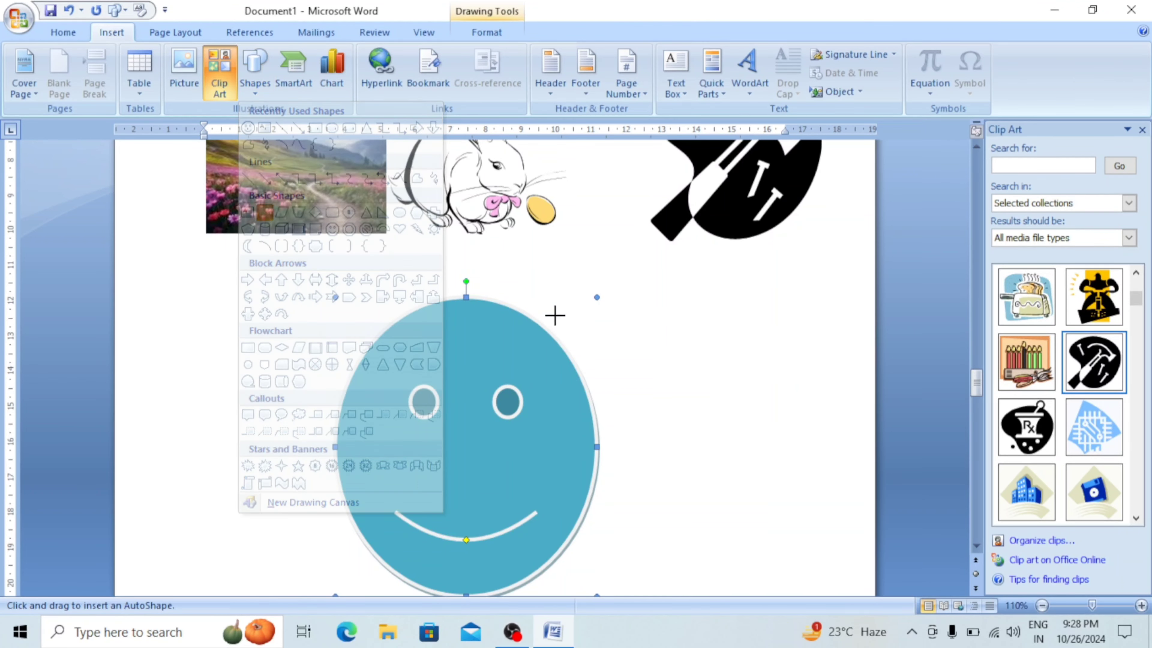
pyautogui.moveTo(688, 334); pyautogui.dragTo(787, 416)
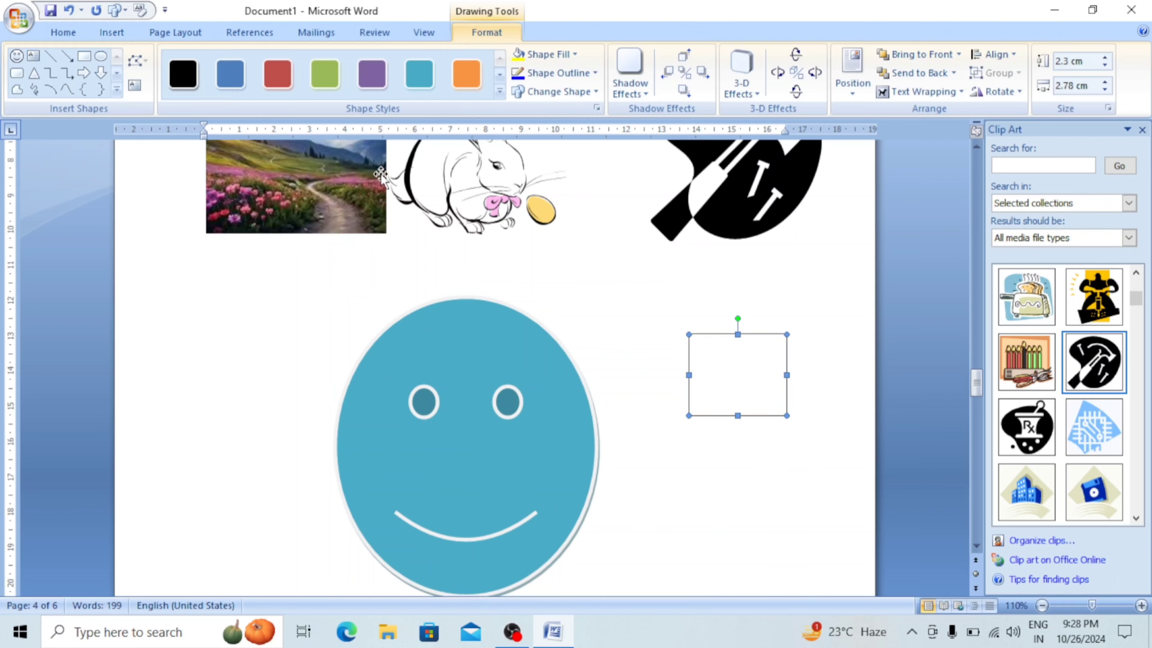
pyautogui.click(111, 32)
pyautogui.click(255, 75)
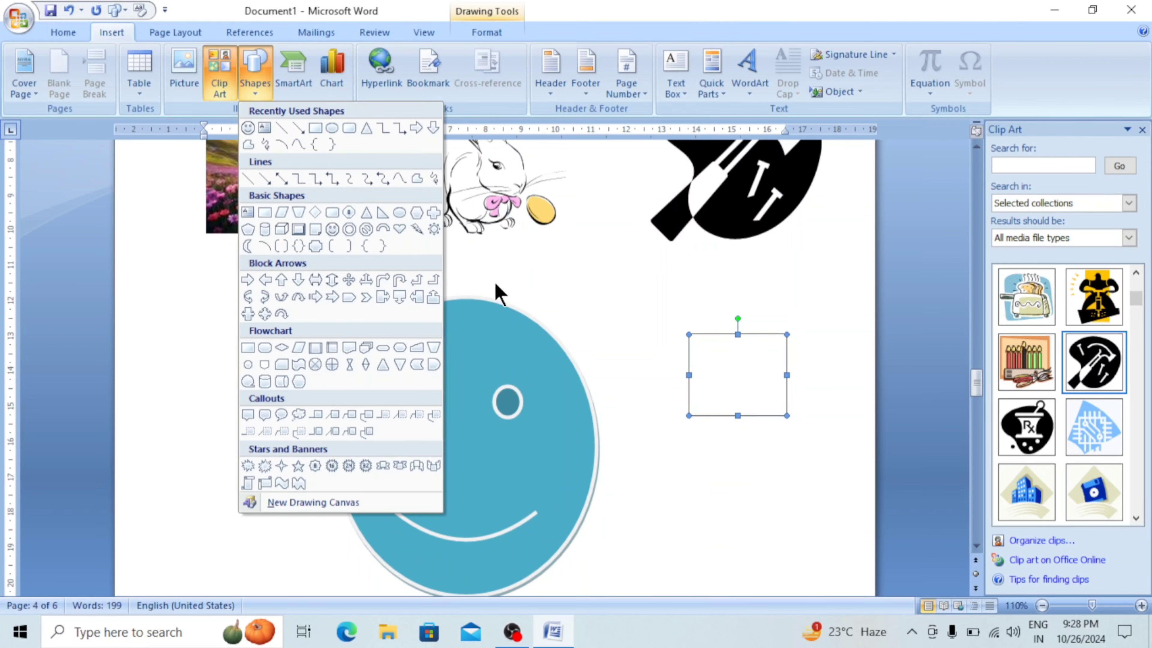
pyautogui.click(255, 86)
# - Insert a Vertical Bullet List SmartArt graphic on the blank next page
pyautogui.scroll(-7, 334, 263)
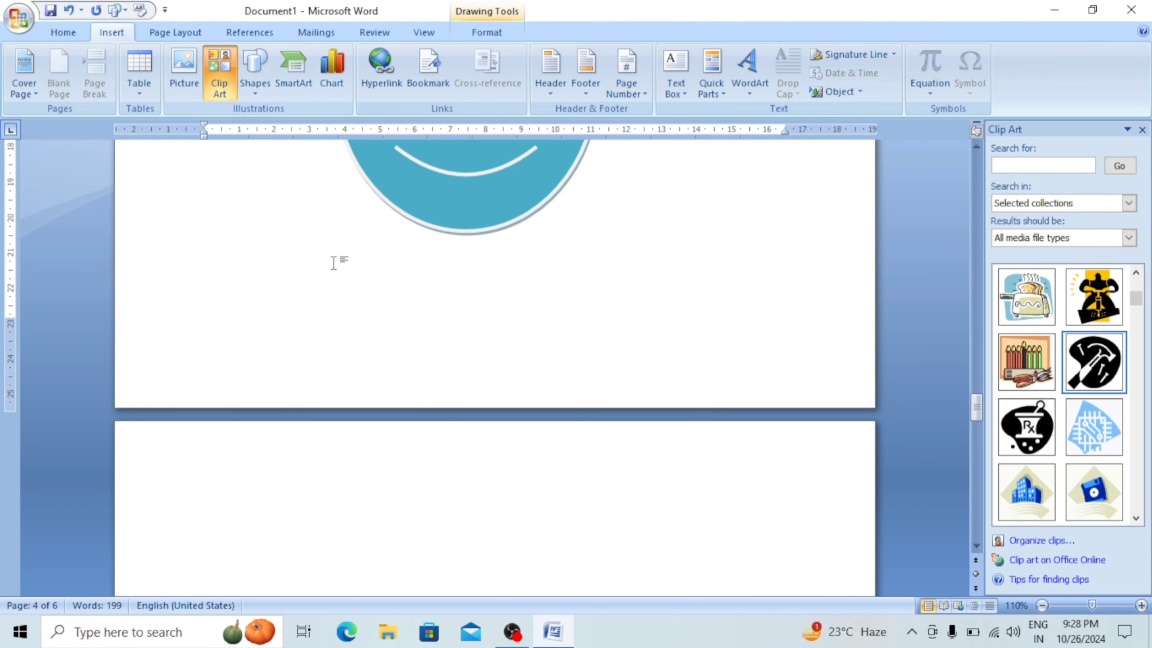
pyautogui.scroll(-5, 199, 410)
pyautogui.click(219, 301)
pyautogui.click(293, 77)
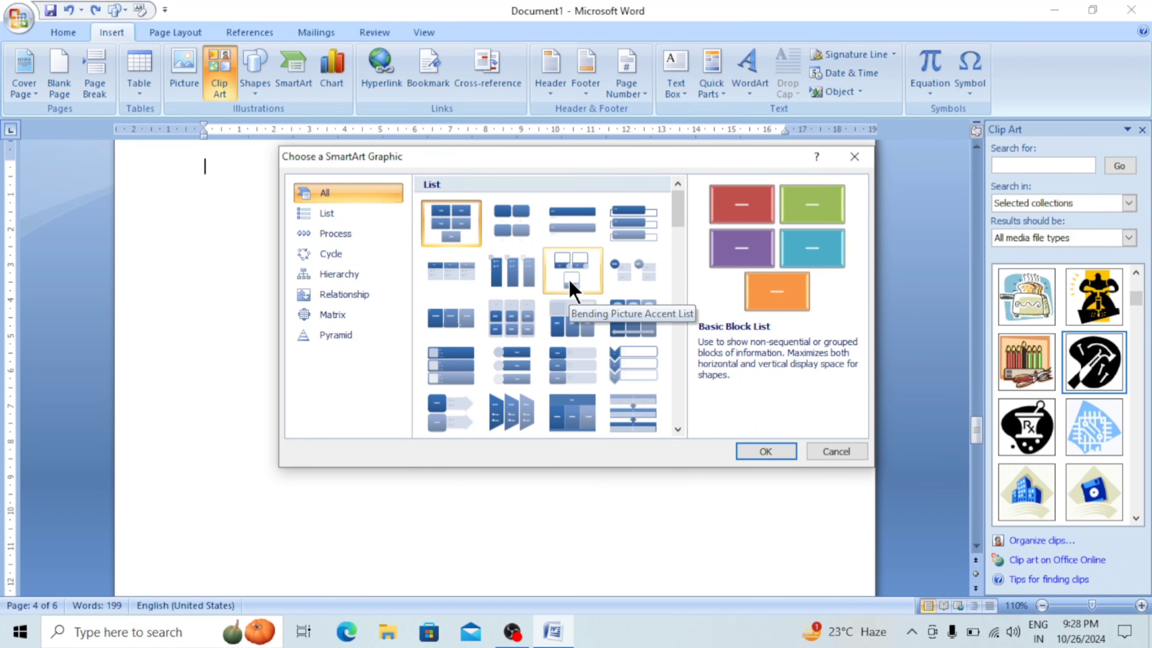
pyautogui.click(573, 222)
pyautogui.click(765, 451)
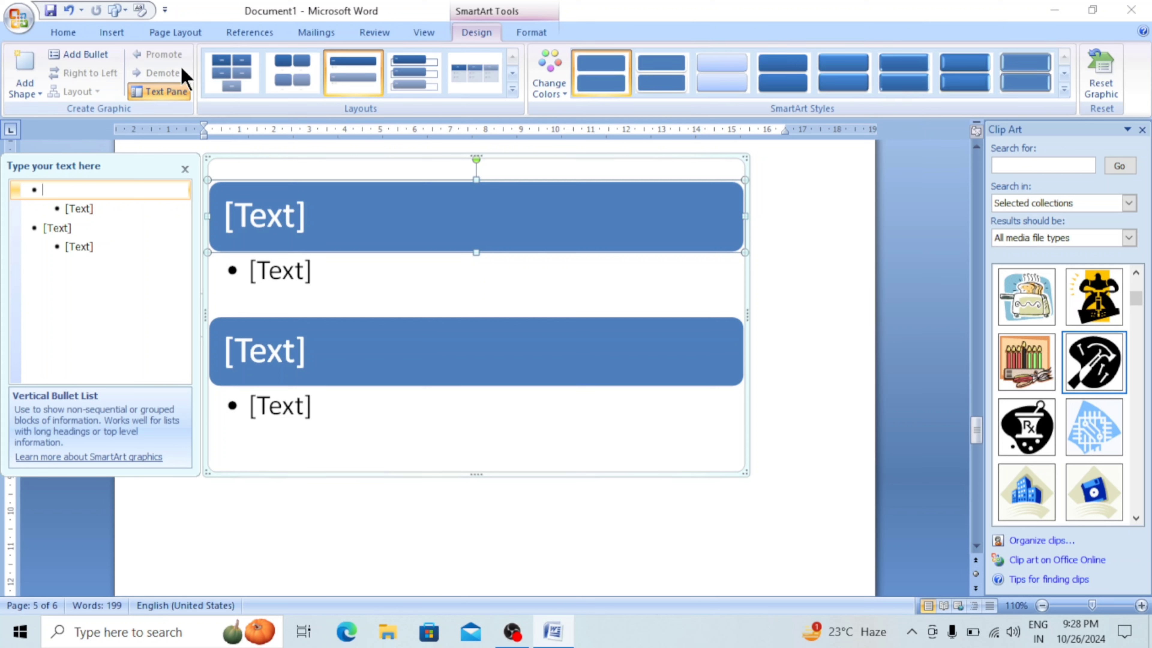
# - Place the caret in the SmartArt's top shape, erase stray letters, and open chart types
pyautogui.click(112, 32)
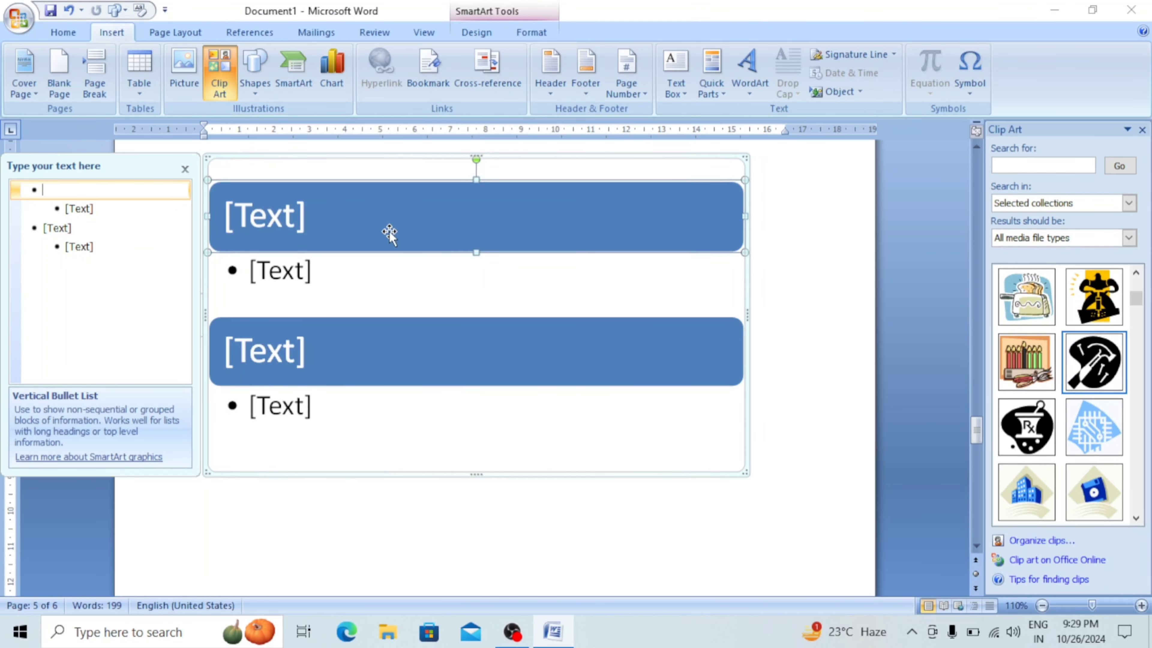
pyautogui.click(320, 225)
pyautogui.click(271, 219)
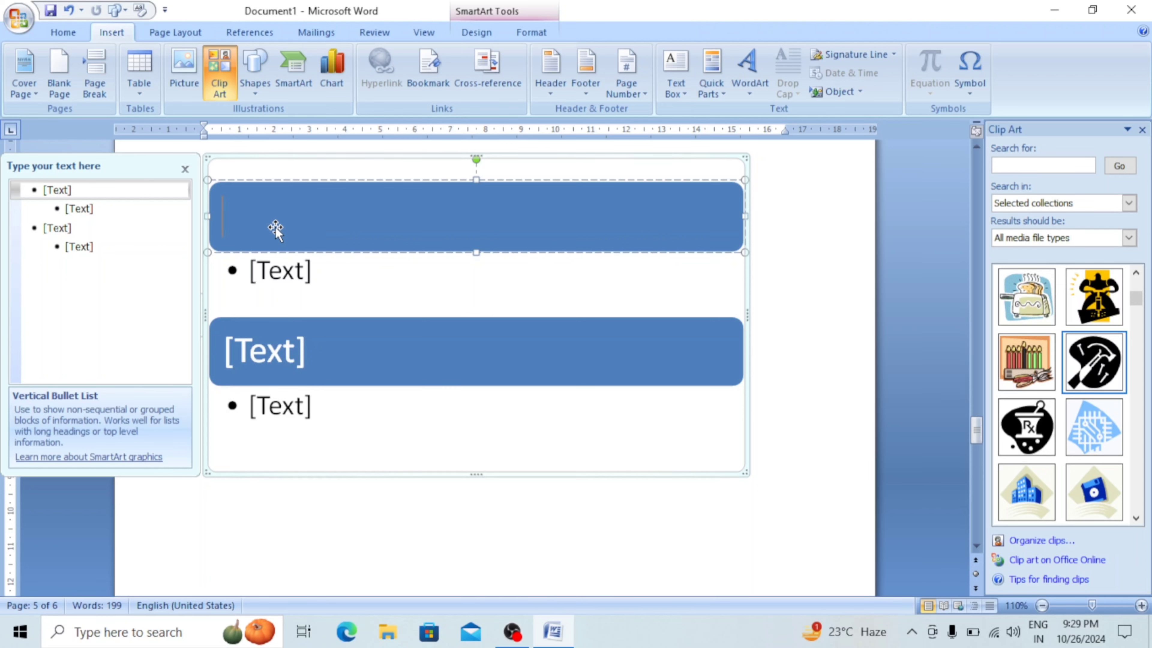
pyautogui.write('df')
pyautogui.press('BackSpace')
pyautogui.press('BackSpace')
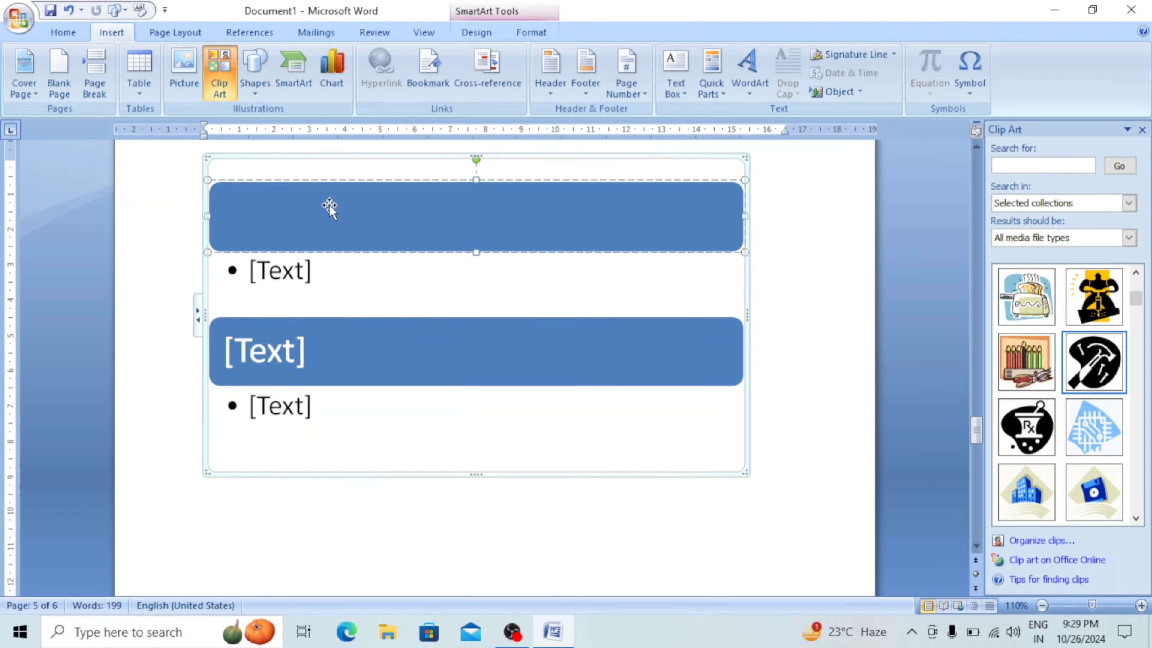
pyautogui.click(333, 77)
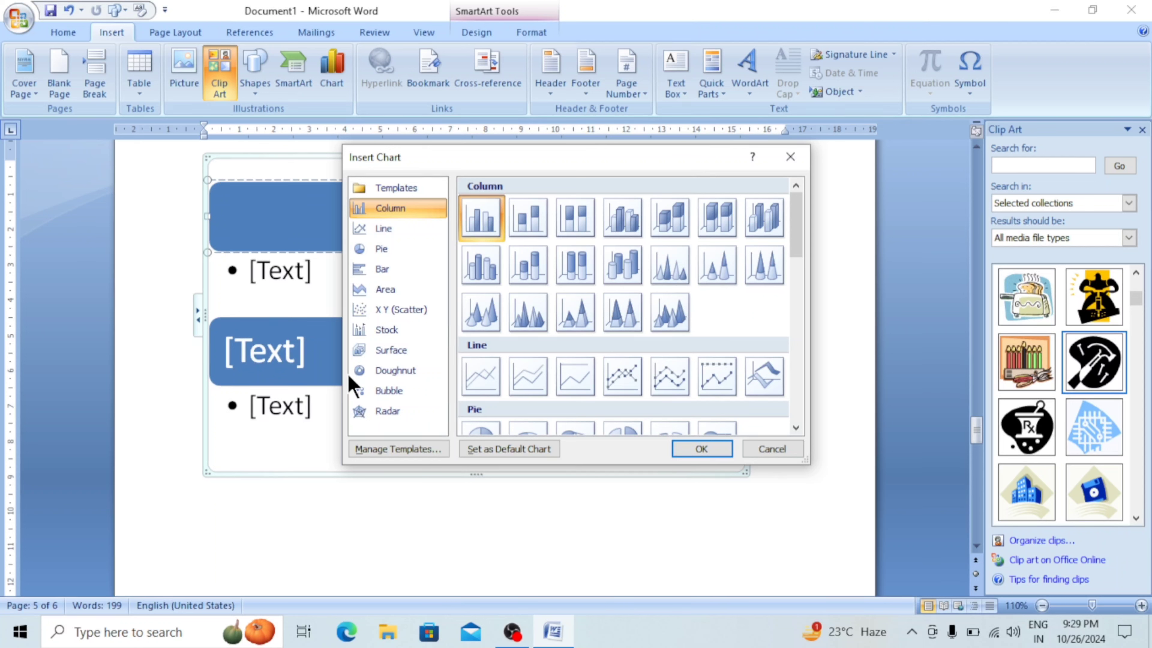
# - Insert a 3-D Clustered Column chart from the Column category of Insert Chart
pyautogui.click(397, 234)
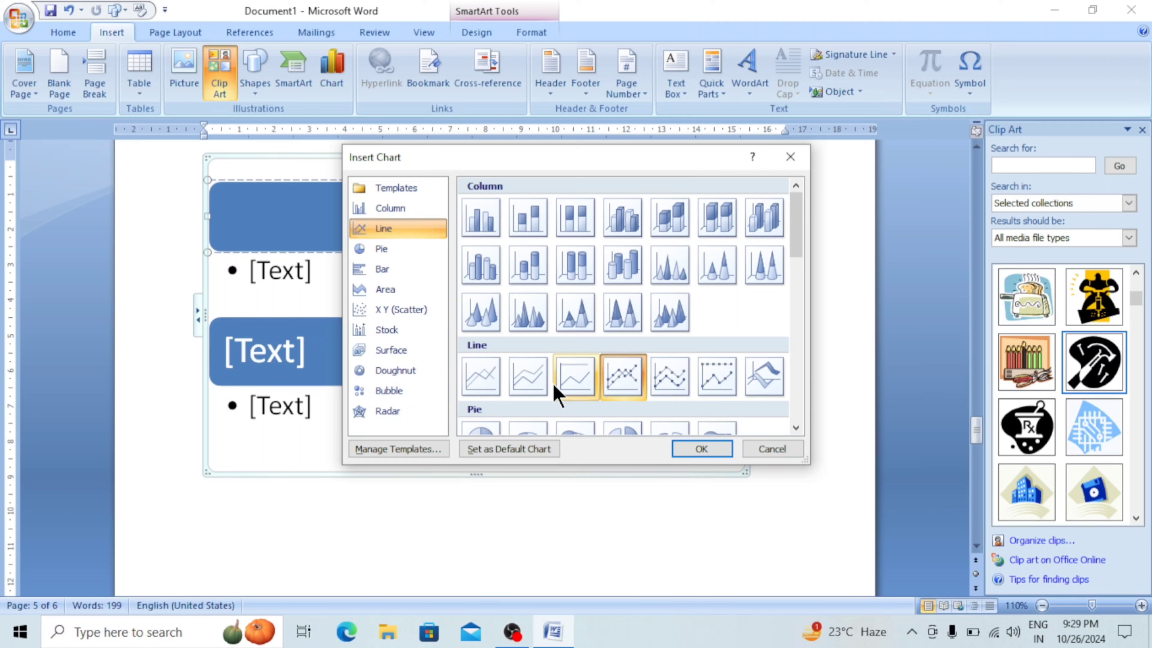
pyautogui.scroll(-10, 567, 381)
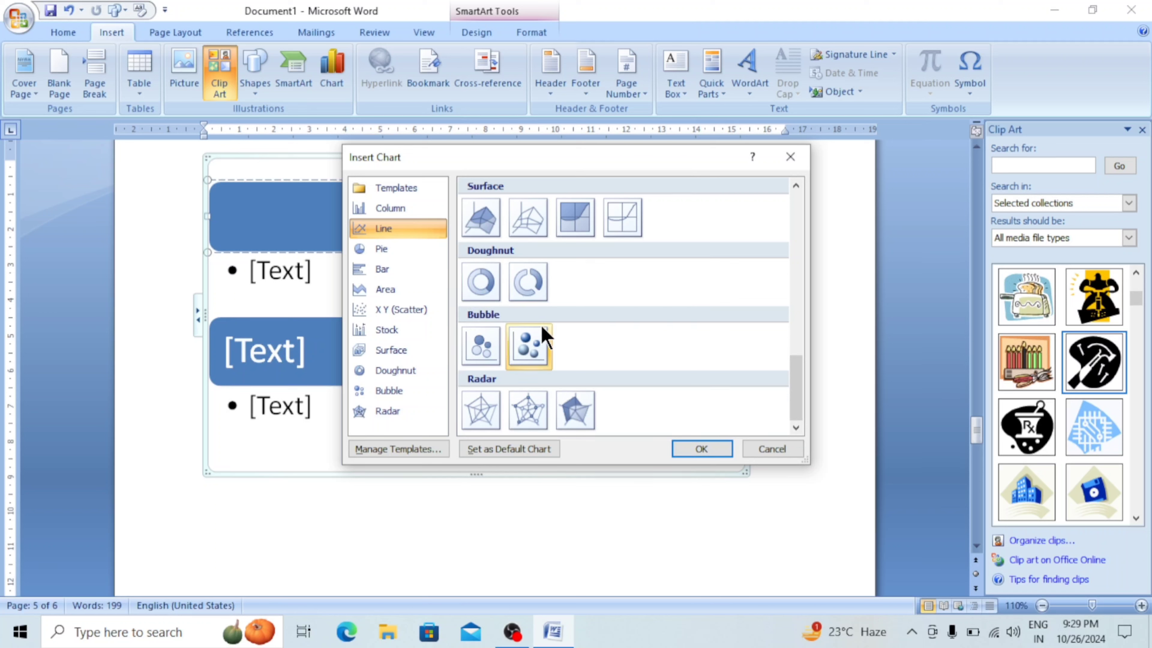
pyautogui.scroll(10, 515, 309)
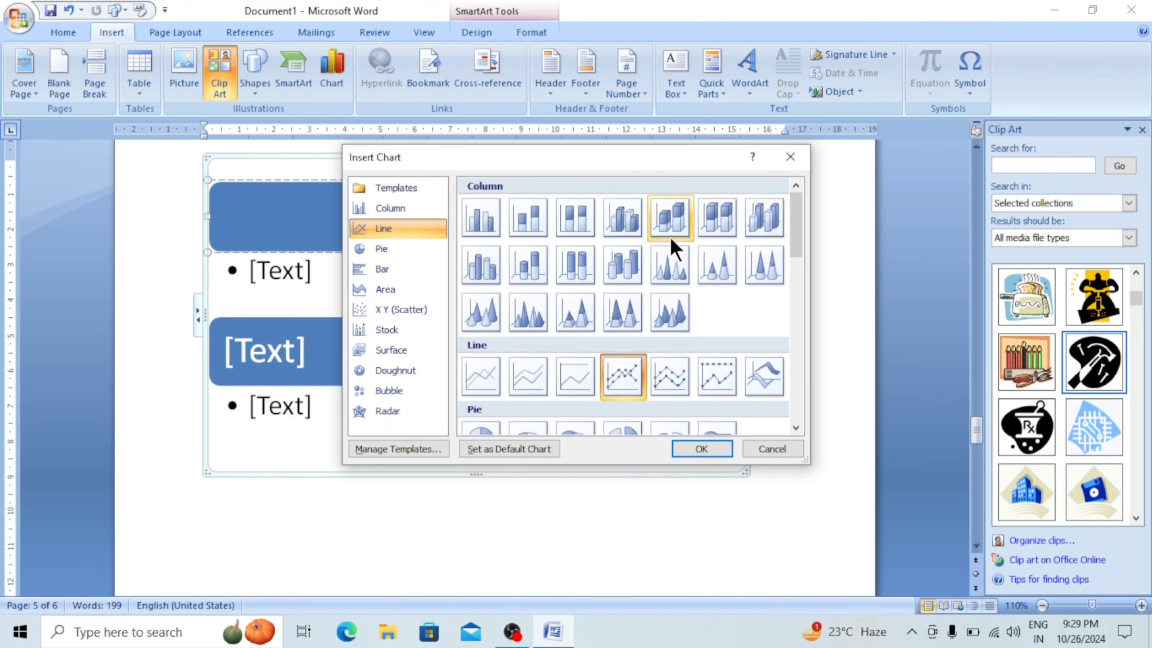
pyautogui.click(621, 224)
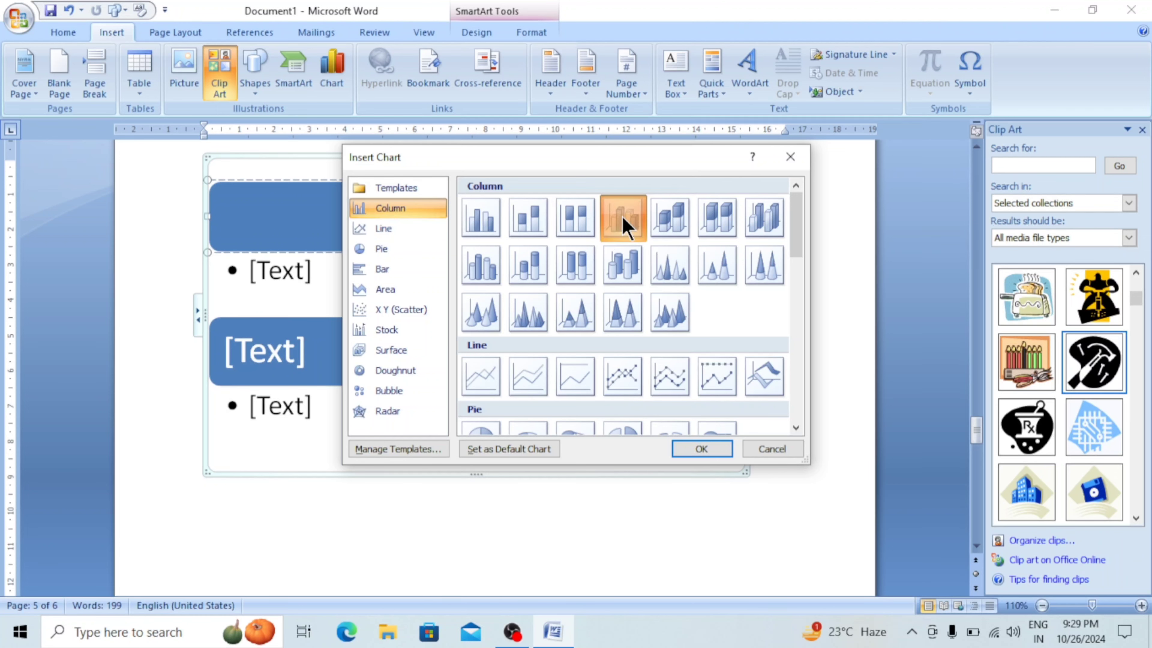
pyautogui.click(701, 450)
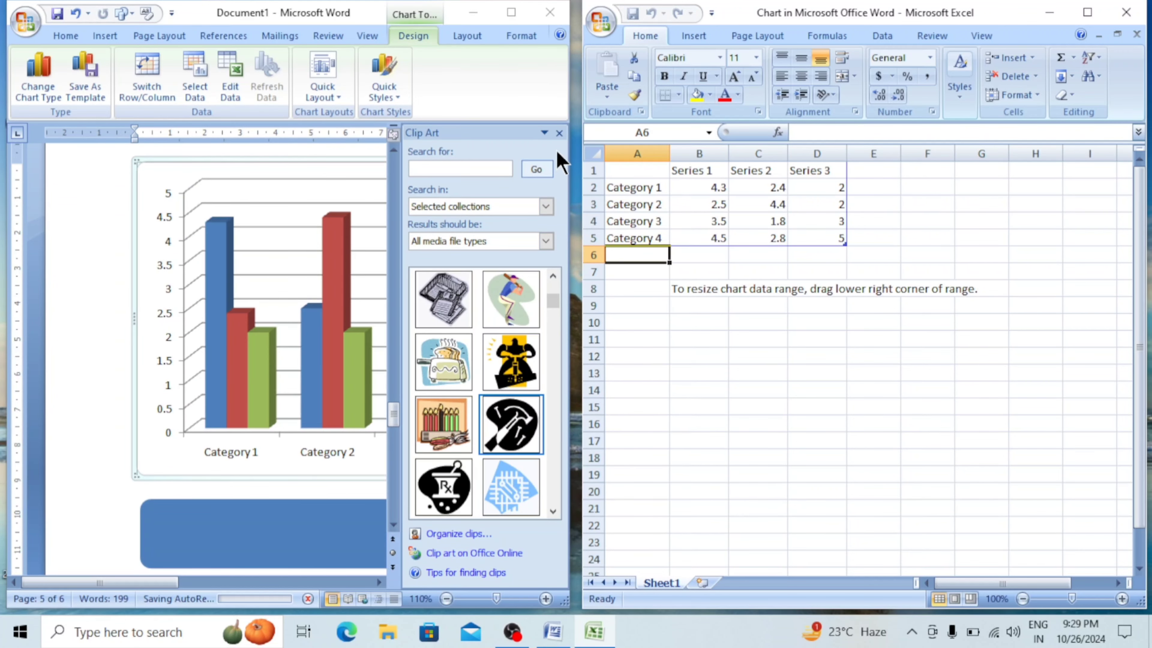
# - Close Word's Clip Art pane and the Excel window holding the chart's sample data
pyautogui.click(559, 132)
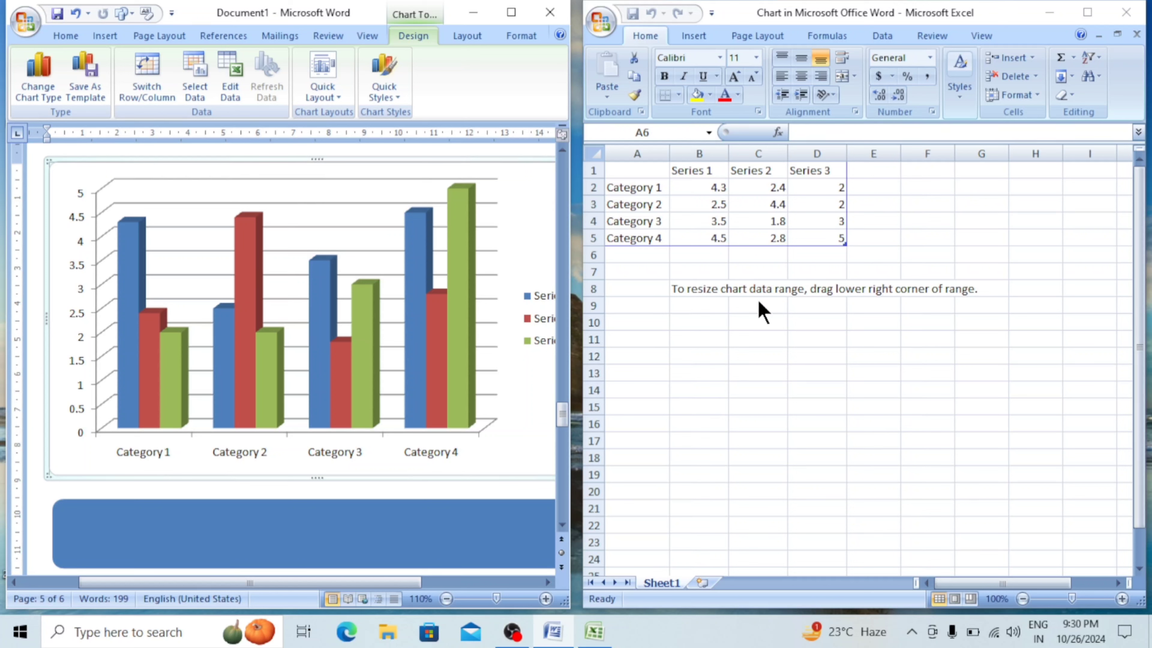
pyautogui.click(1137, 22)
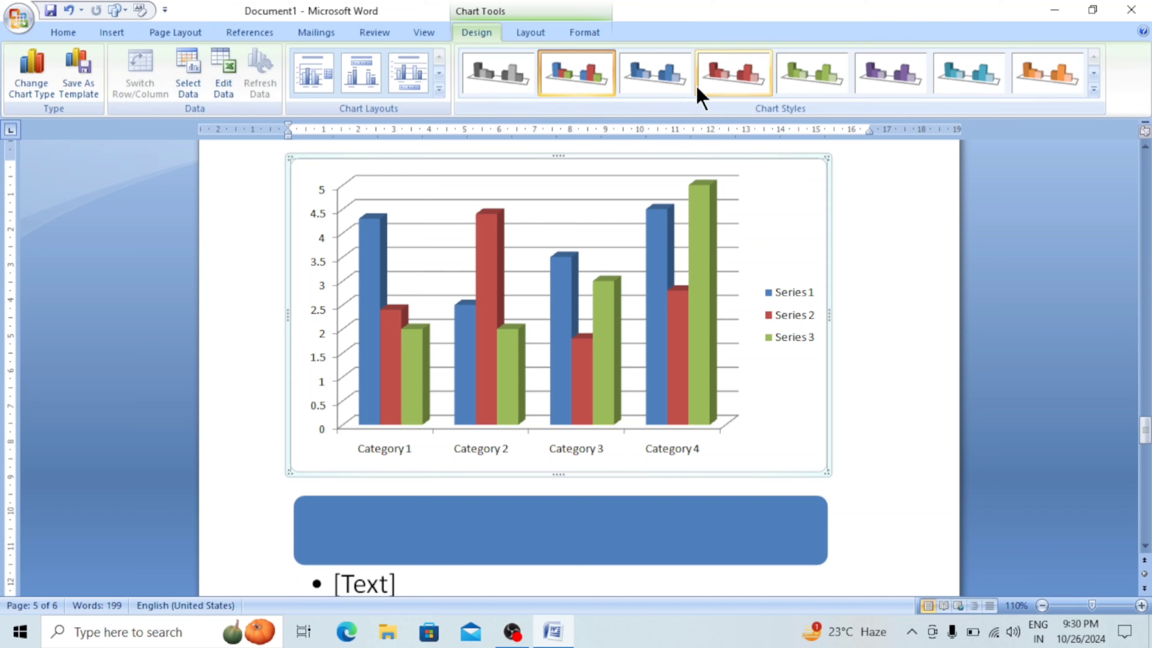
# - Apply the green Chart Style to the 3-D column chart after trying greyscale and red
pyautogui.click(522, 84)
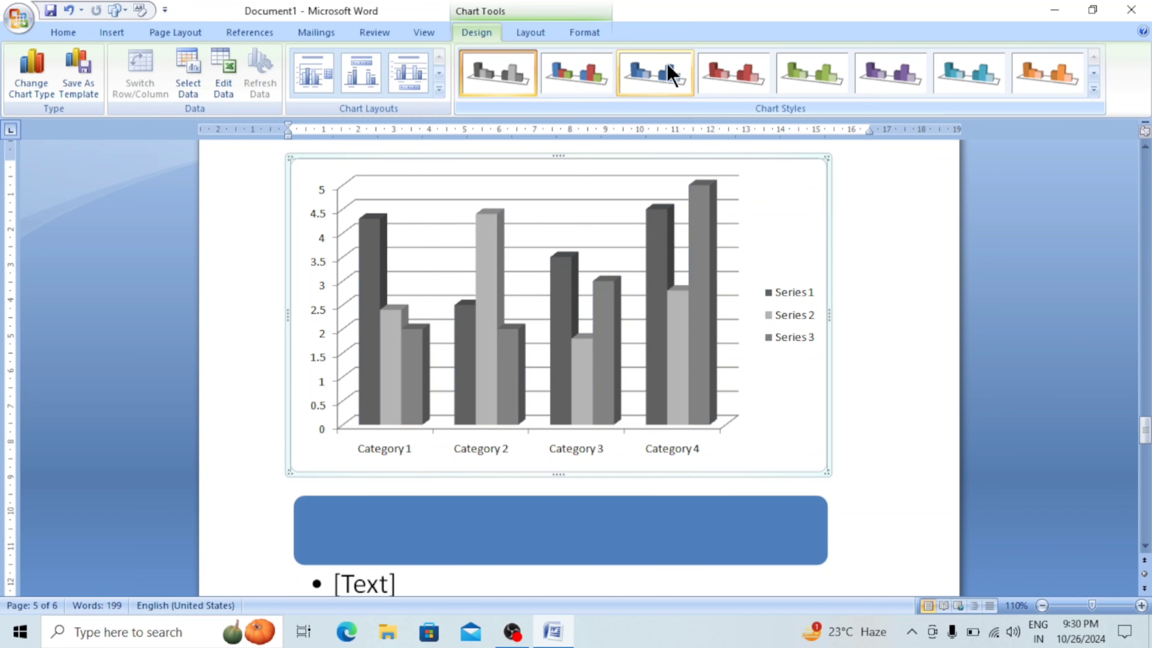
pyautogui.click(721, 81)
pyautogui.click(812, 77)
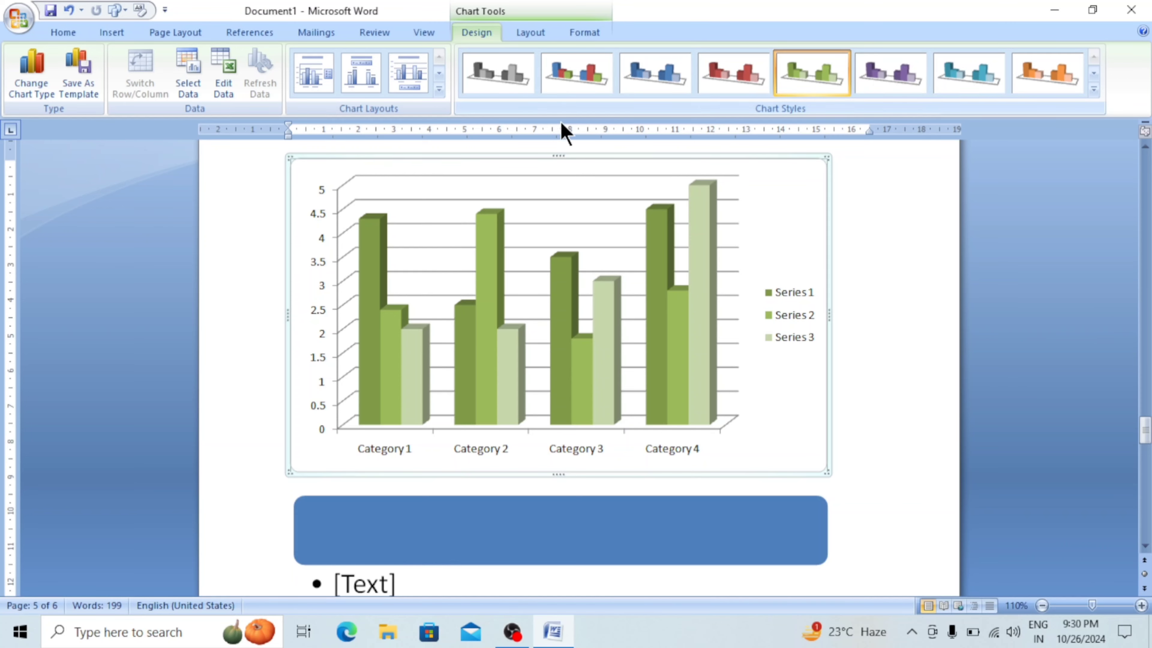
pyautogui.click(111, 32)
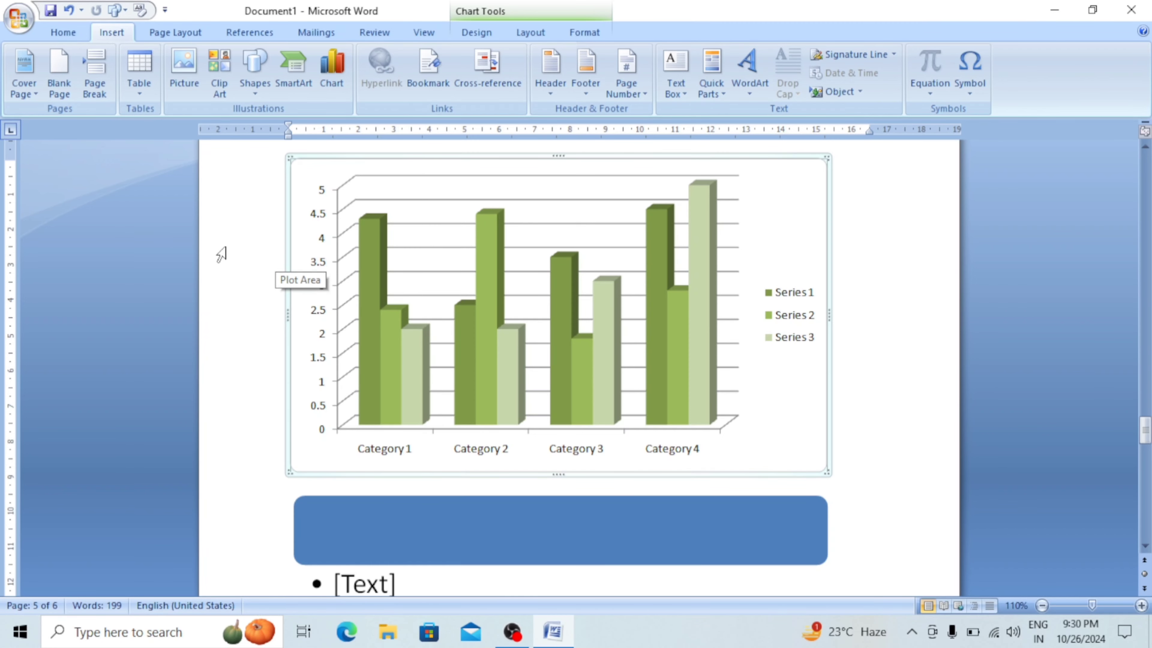
pyautogui.scroll(5, 221, 254)
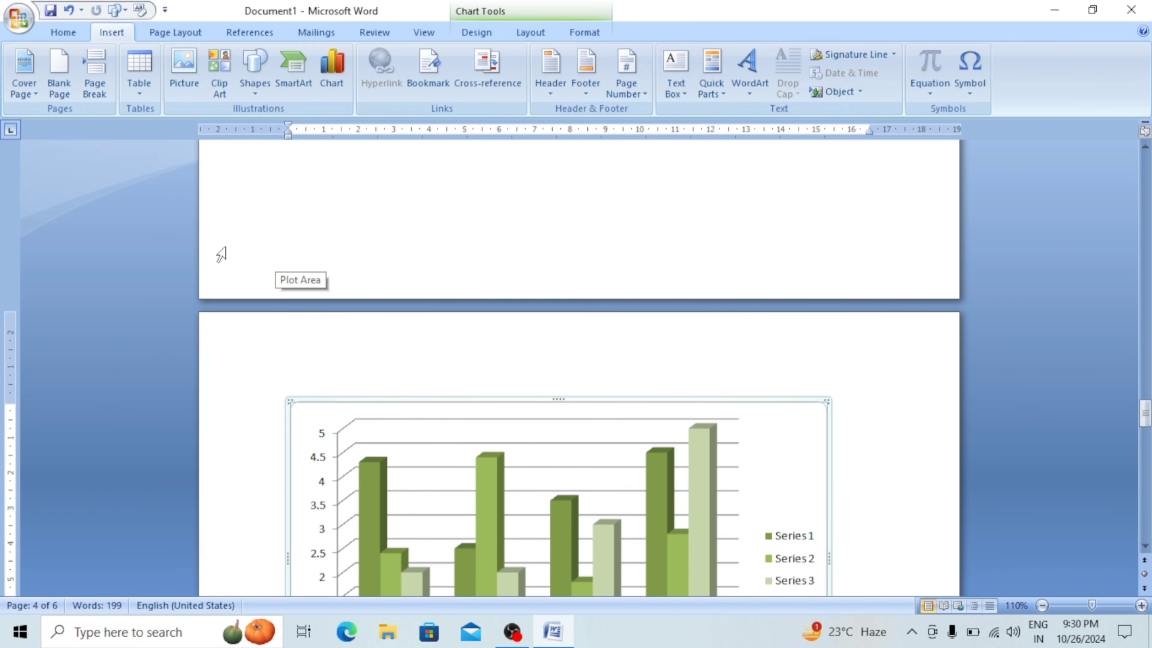